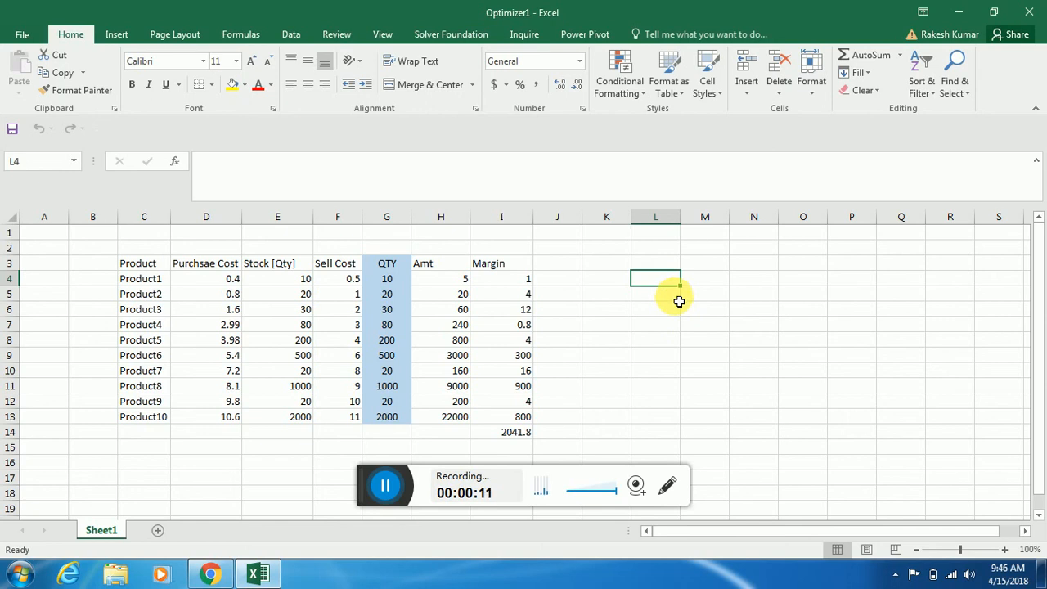
Enter the label "Solver" in cell L4
text(Solver)
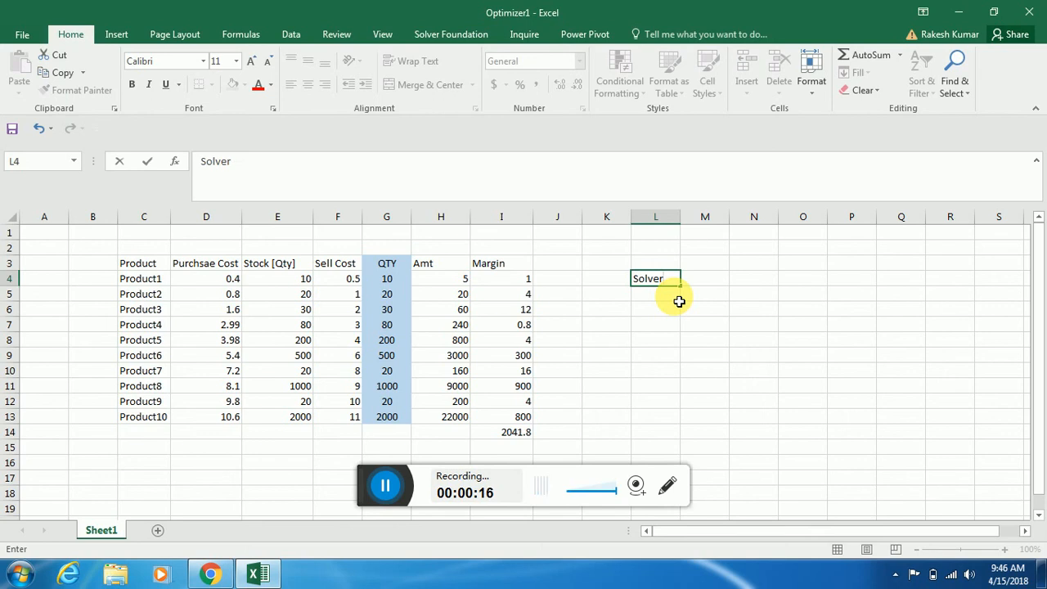
key(Return)
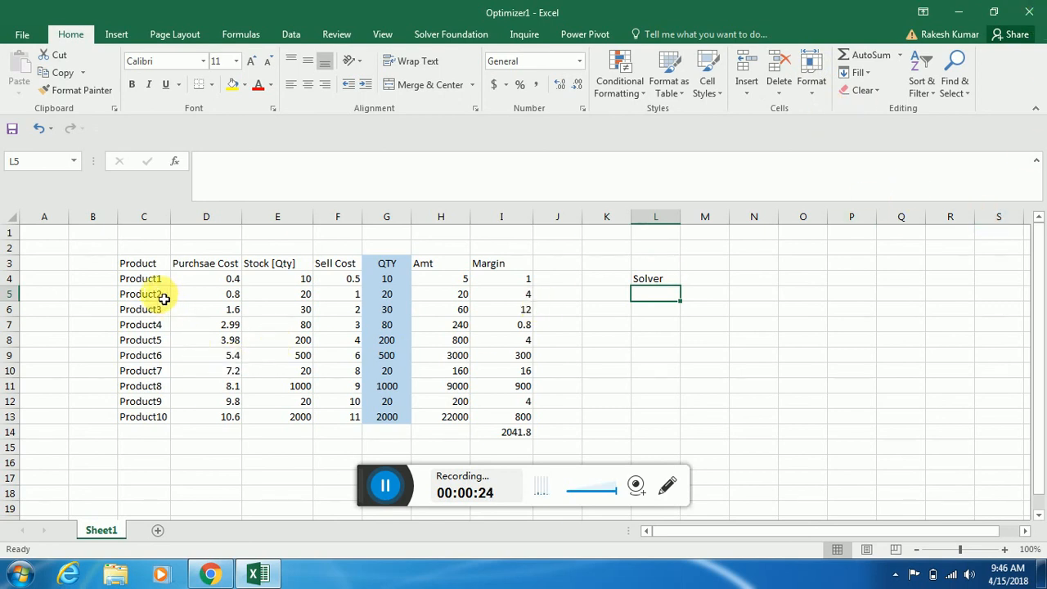
Review the product table by selecting the product names, purchase costs, stock quantities, sell costs and QTY values in turn
drag(153, 270, 156, 416)
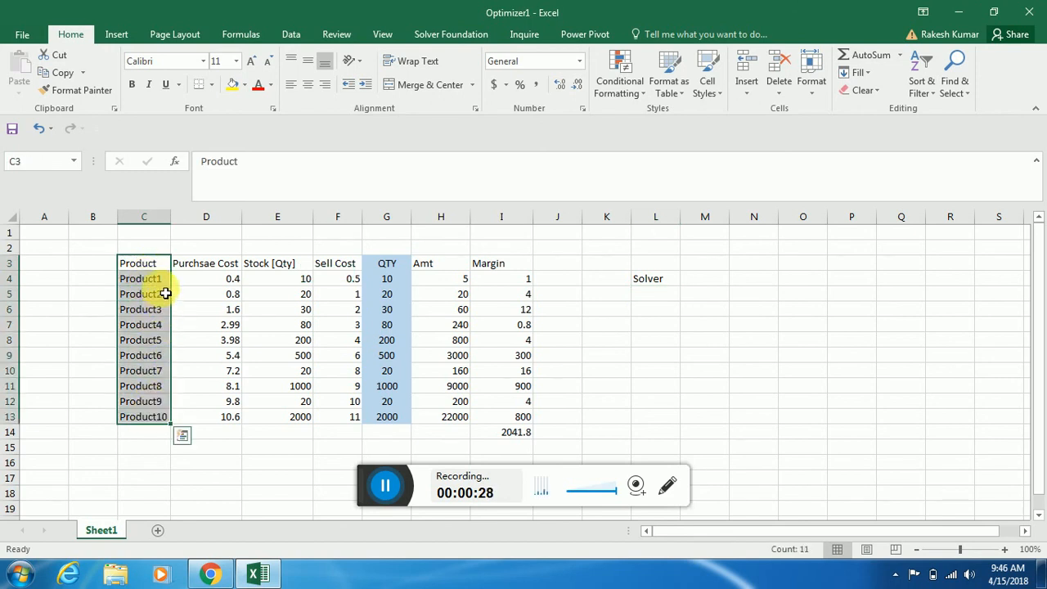
drag(161, 281, 159, 426)
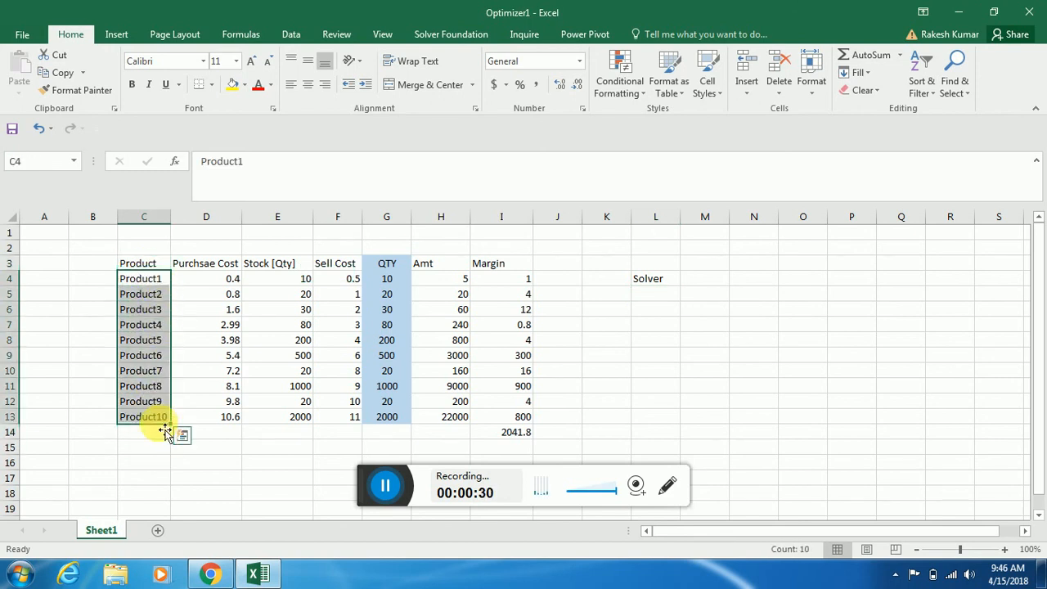
drag(237, 280, 230, 413)
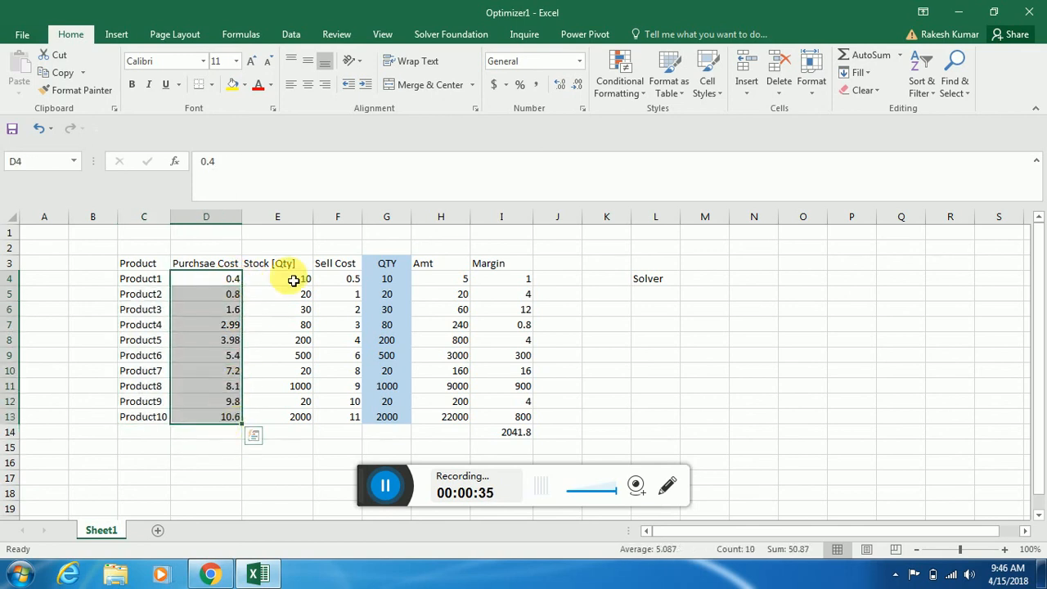
drag(292, 278, 287, 418)
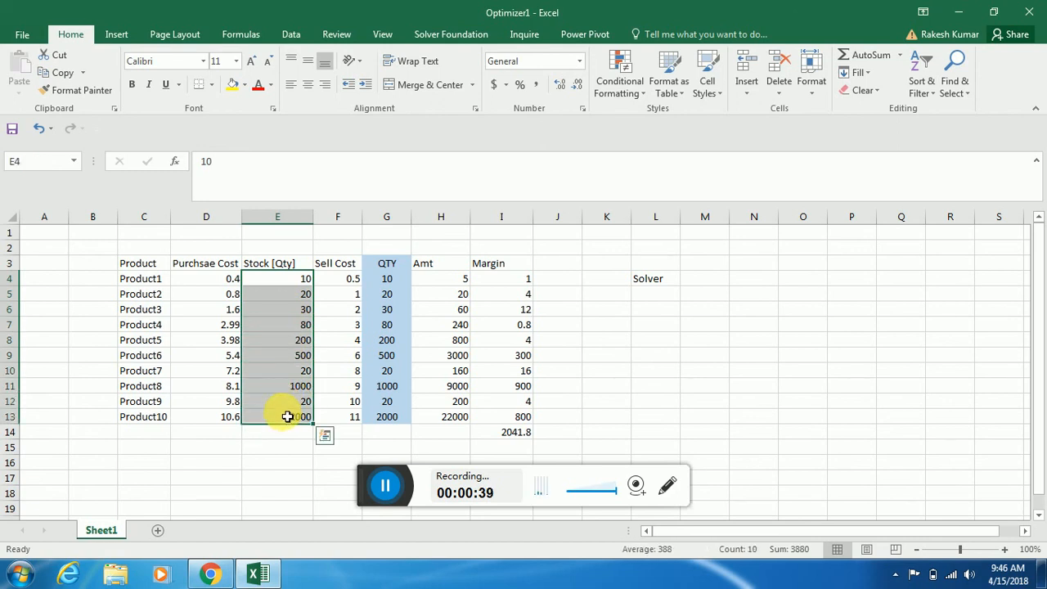
drag(350, 276, 353, 424)
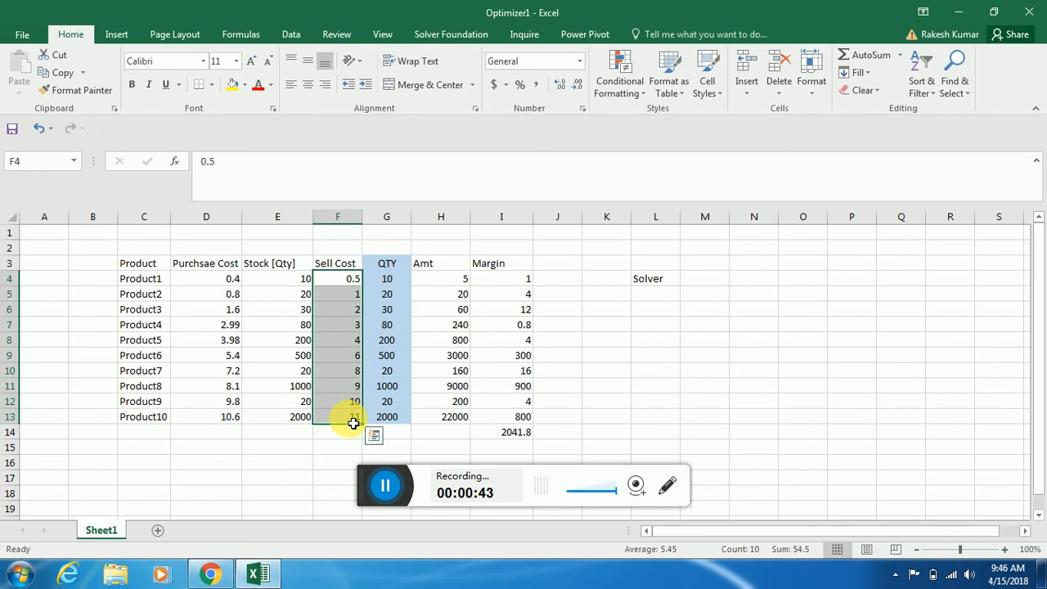
drag(396, 284, 393, 417)
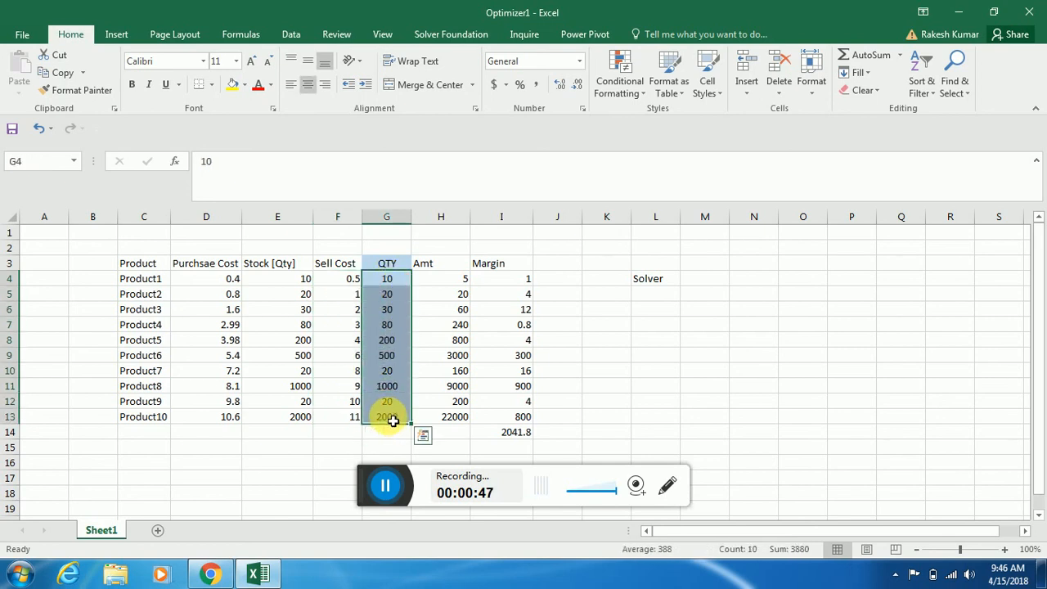
Rename the QTY header in G3 to "Target QTY" and widen column G to fit it
ctrl+click(388, 264)
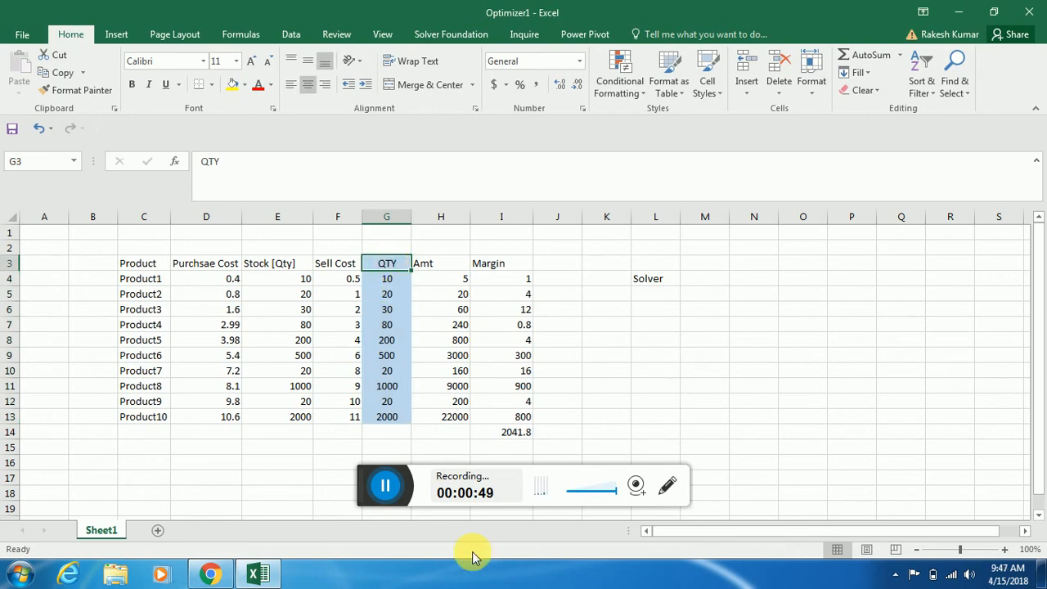
text(Target)
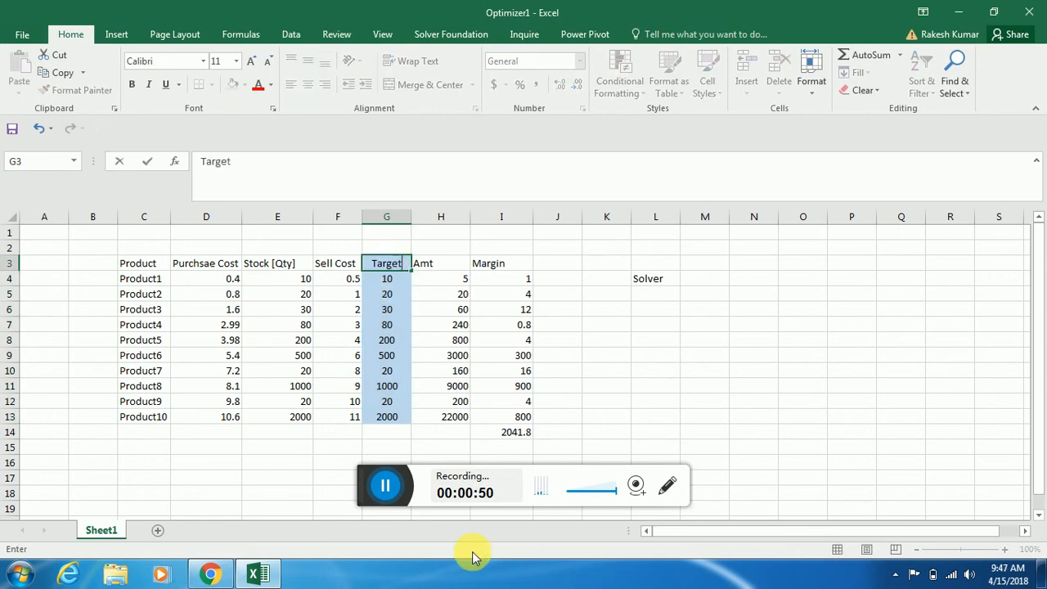
text( QTY)
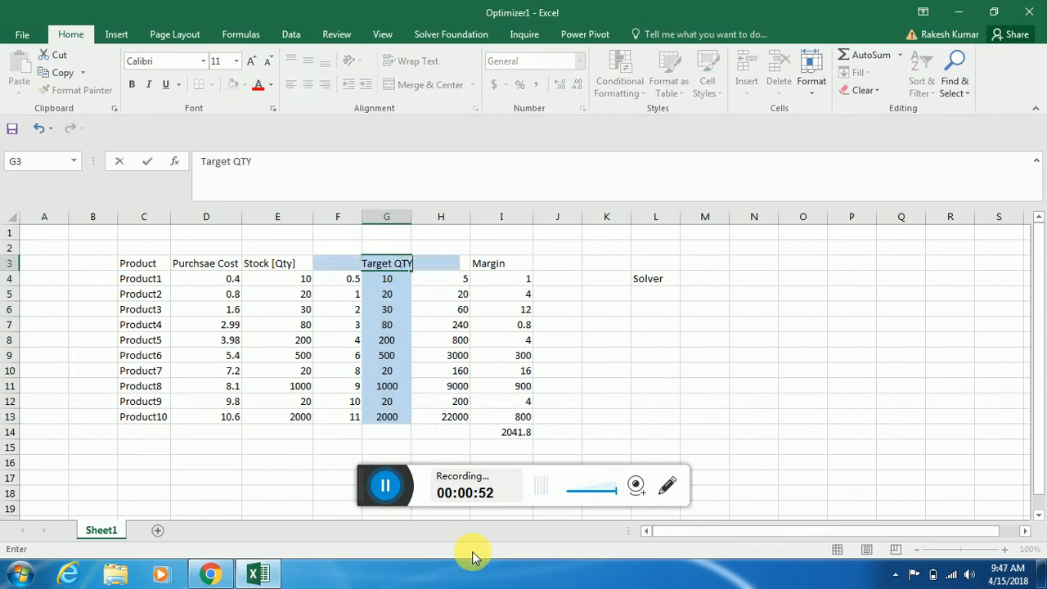
key(Tab)
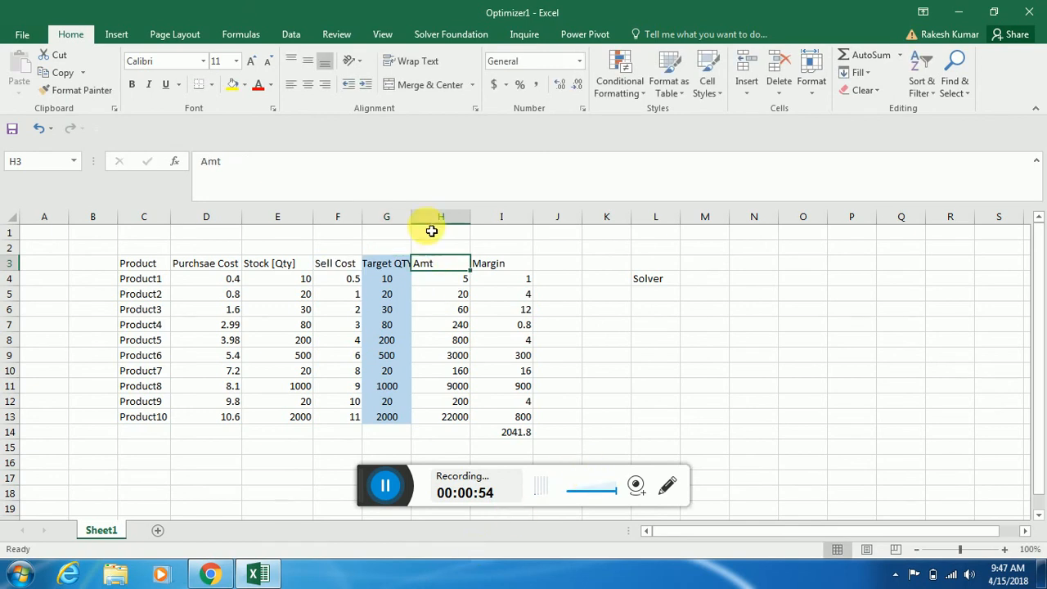
drag(420, 226, 433, 226)
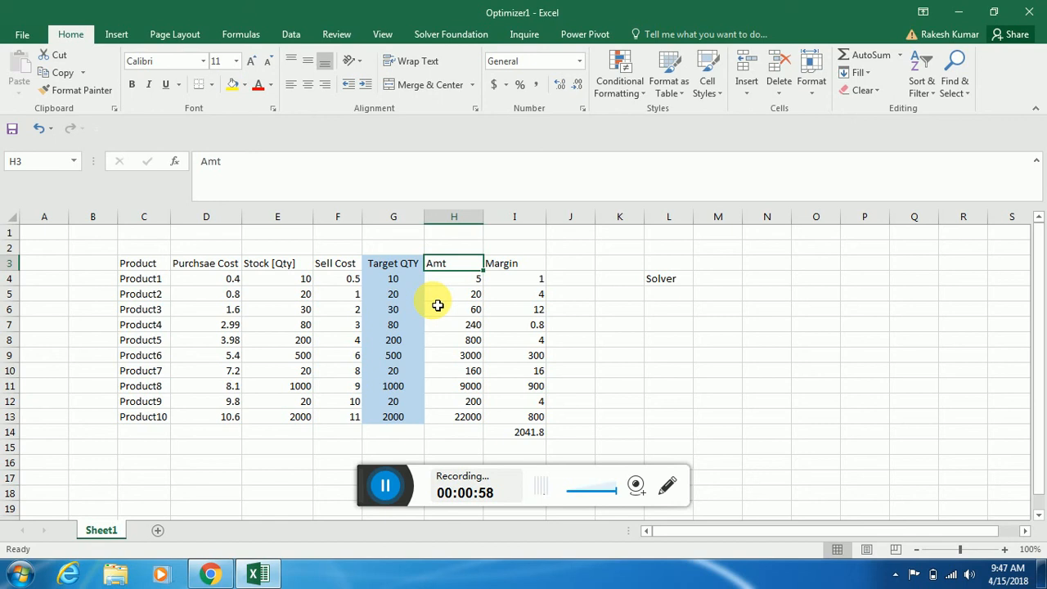
Inspect the formulas behind the Amt and Margin values of Product1 in cells H4 and I4
key(Down)
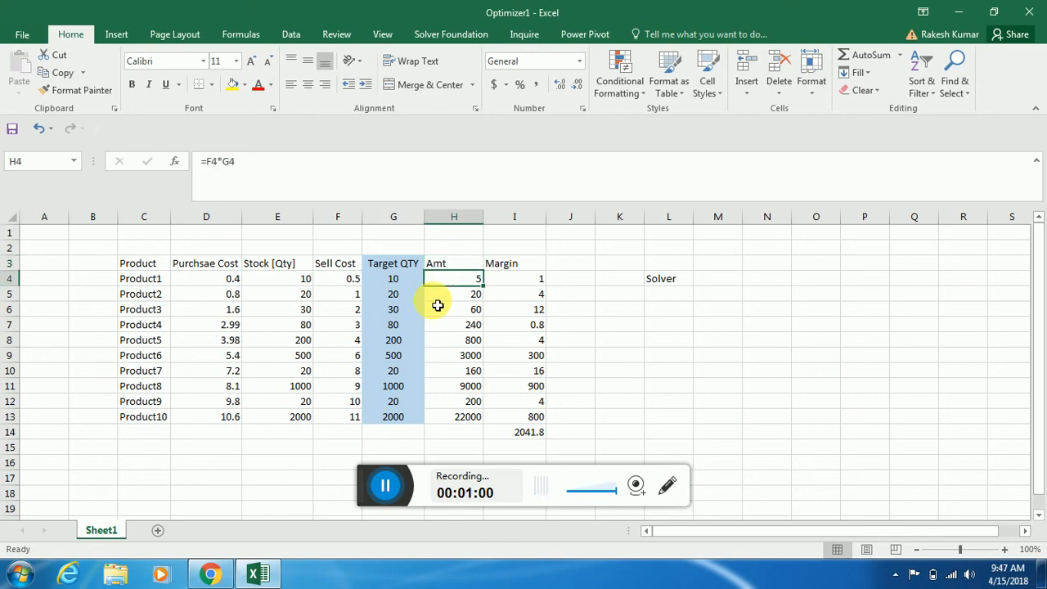
key(F2)
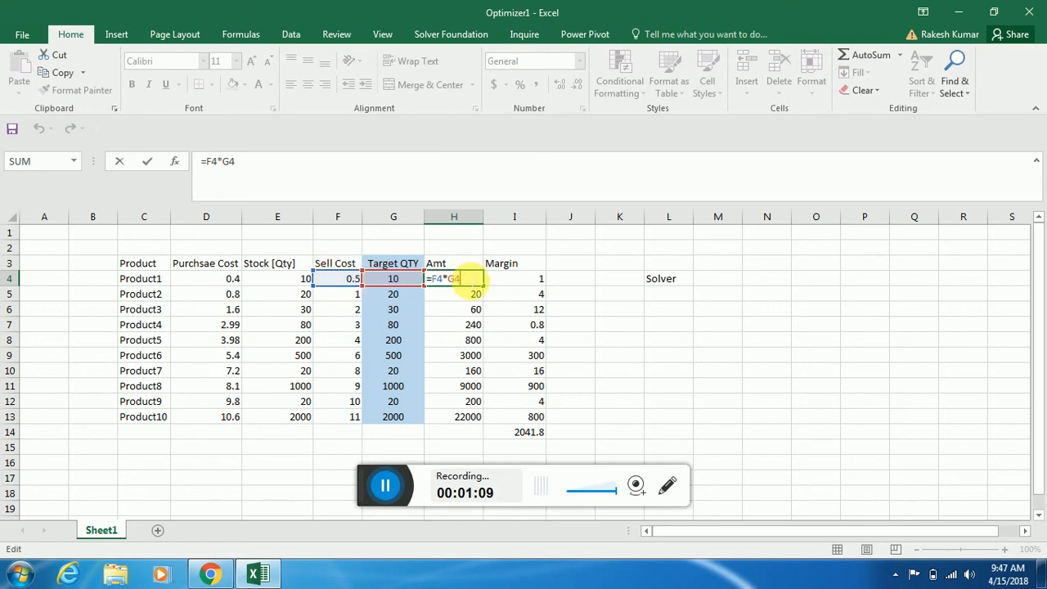
key(Escape)
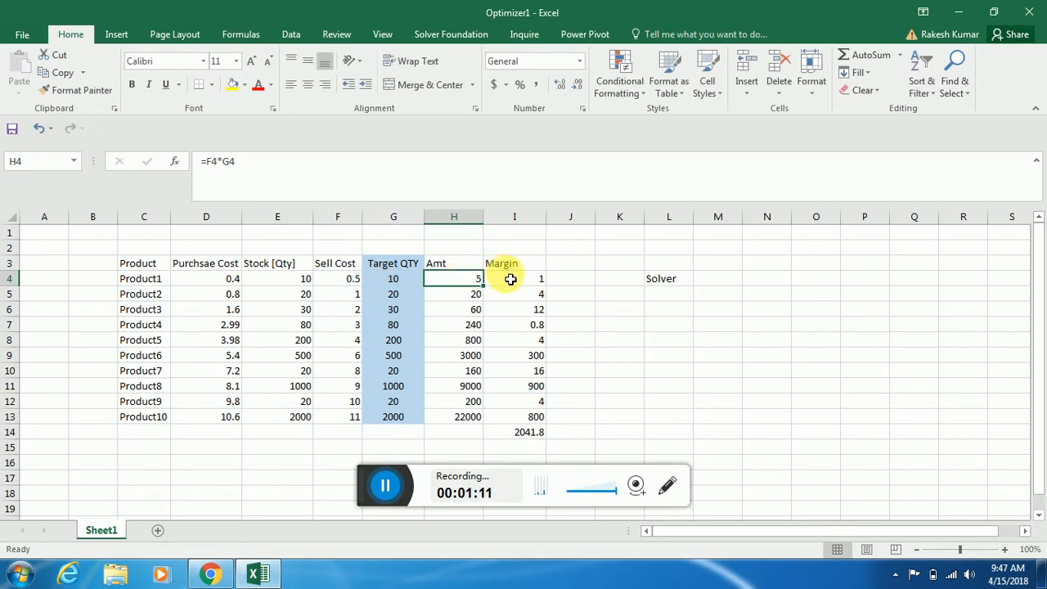
click(510, 280)
double_click(510, 280)
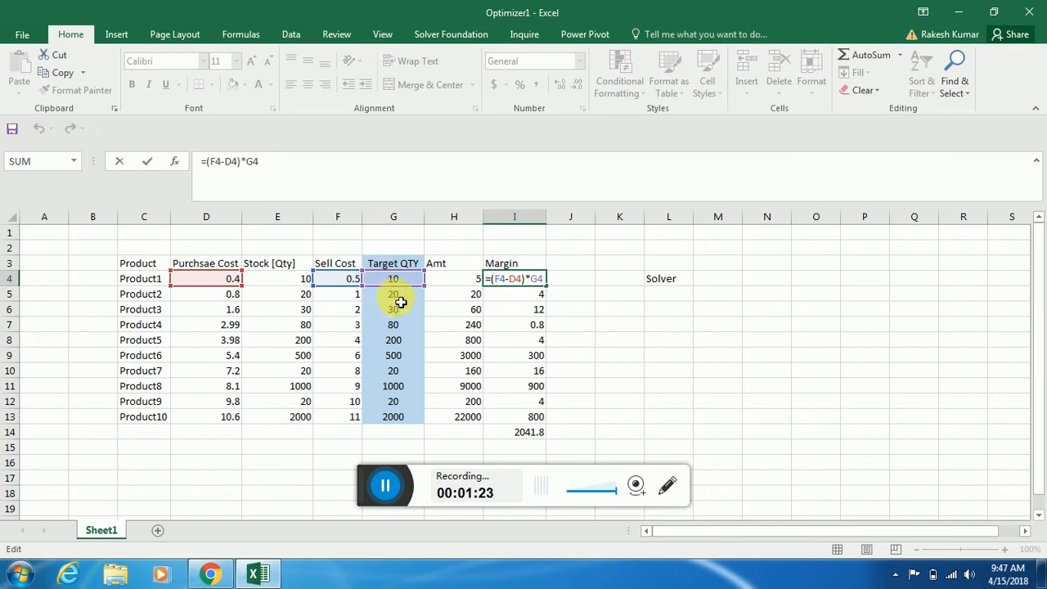
key(ctrl+Return)
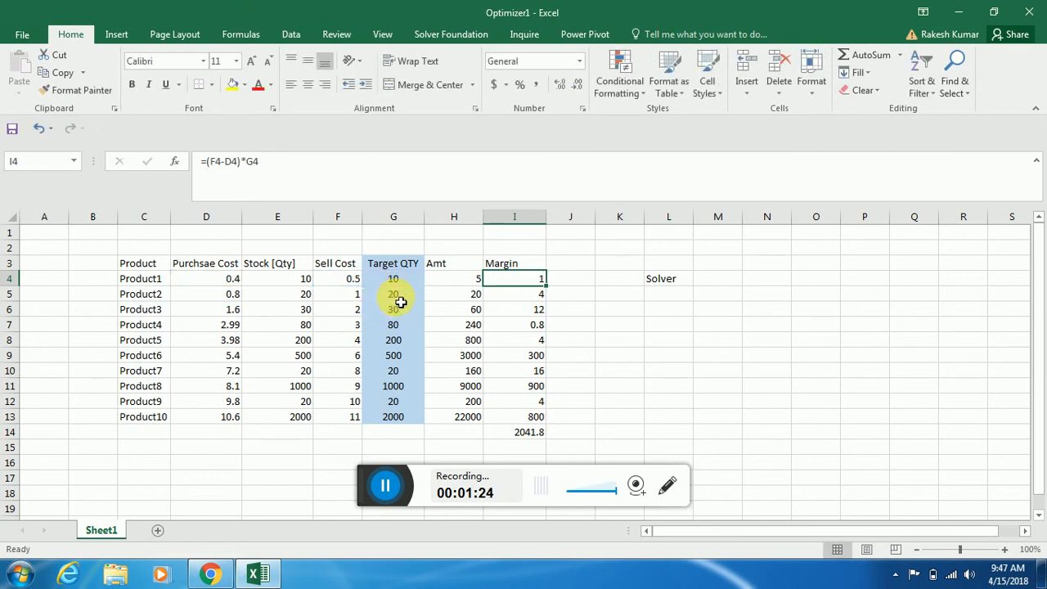
Clear all Target QTY values in G4:G13
key(ctrl+Down)
key(Up)
key(ctrl+Up)
key(Left)
key(Left)
key(Up)
key(Down)
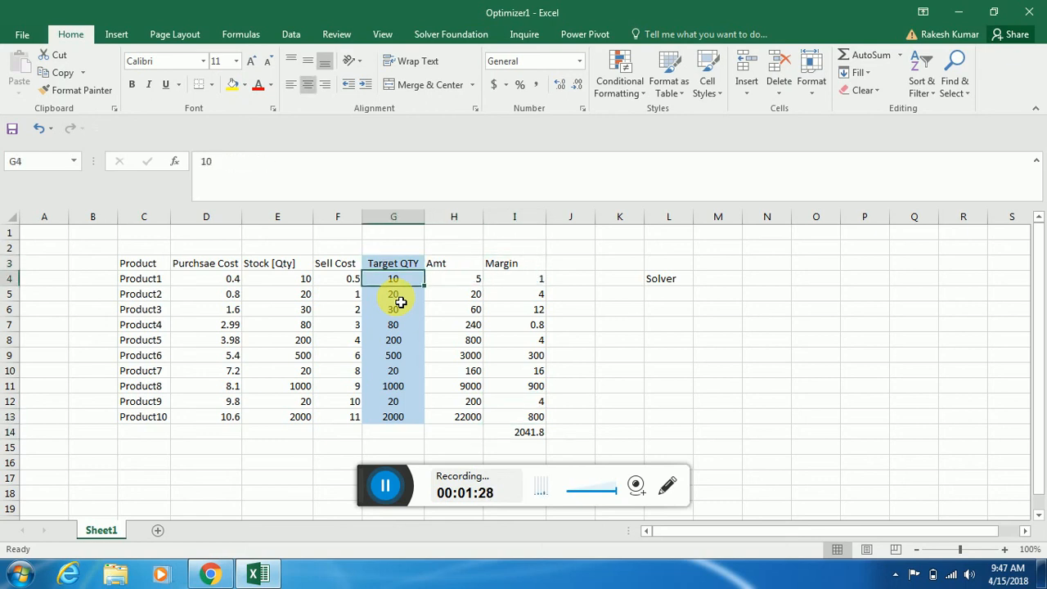
key(ctrl+shift+Down)
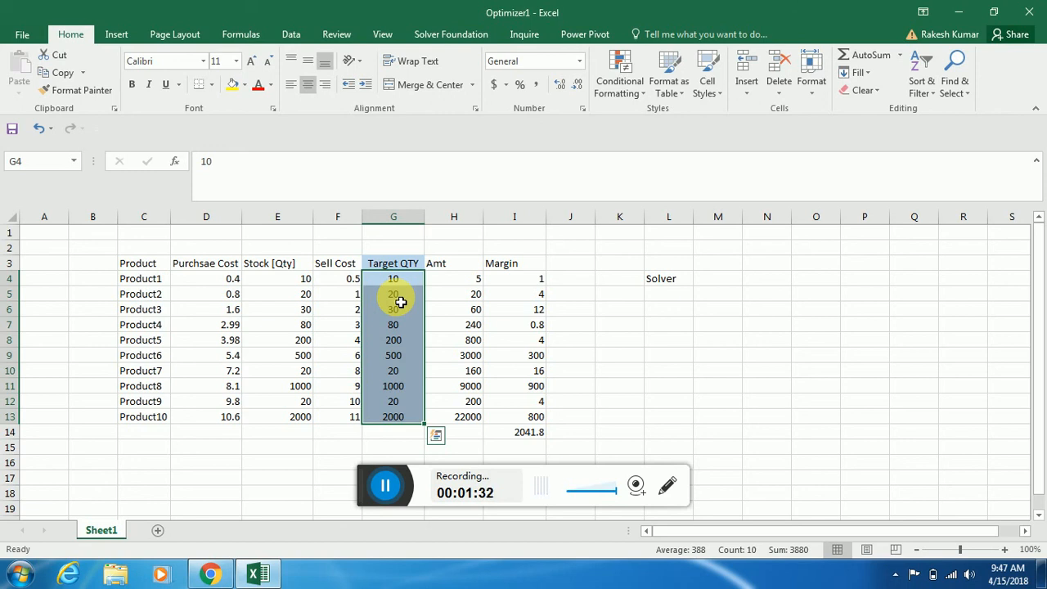
key(Delete)
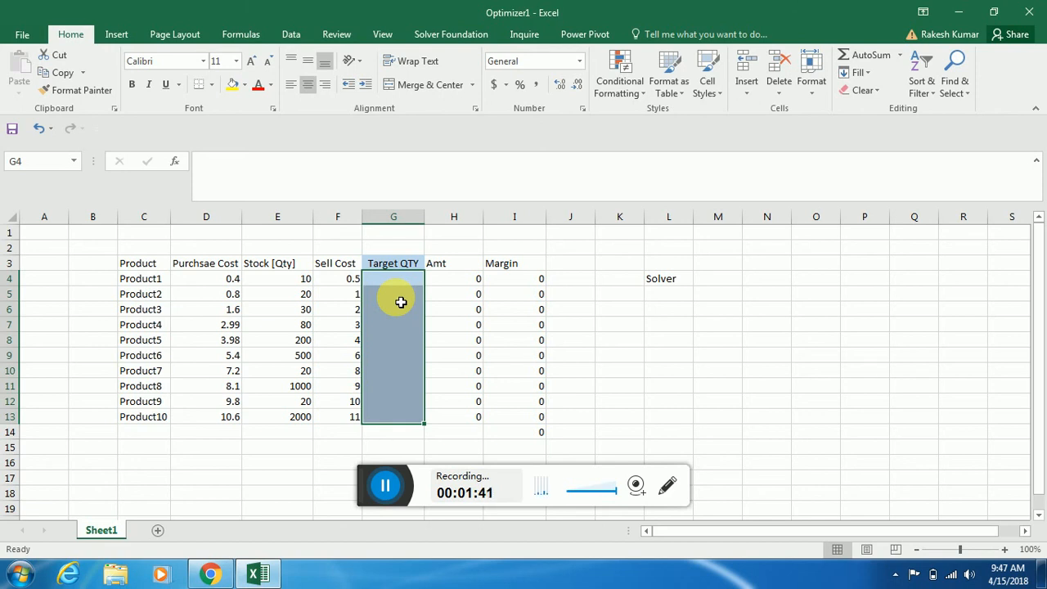
Enter the label "Target" in L6 and "Maximize the Margin" beside it in M6
key(Right)
key(Right)
key(Right)
key(Right)
key(Right)
key(Right)
key(Right)
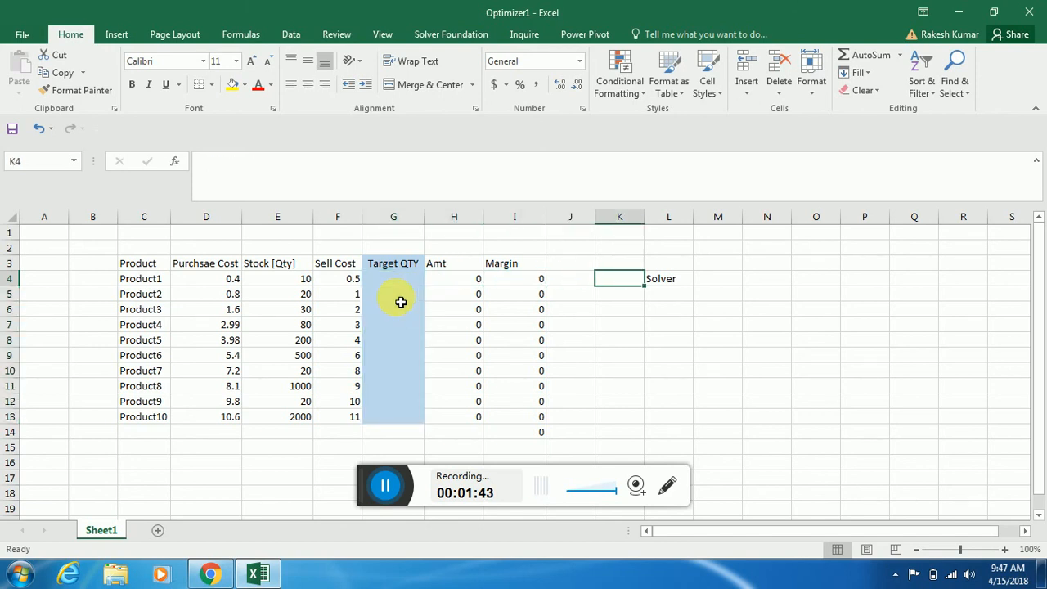
key(Down)
key(Down)
key(Down)
key(Down)
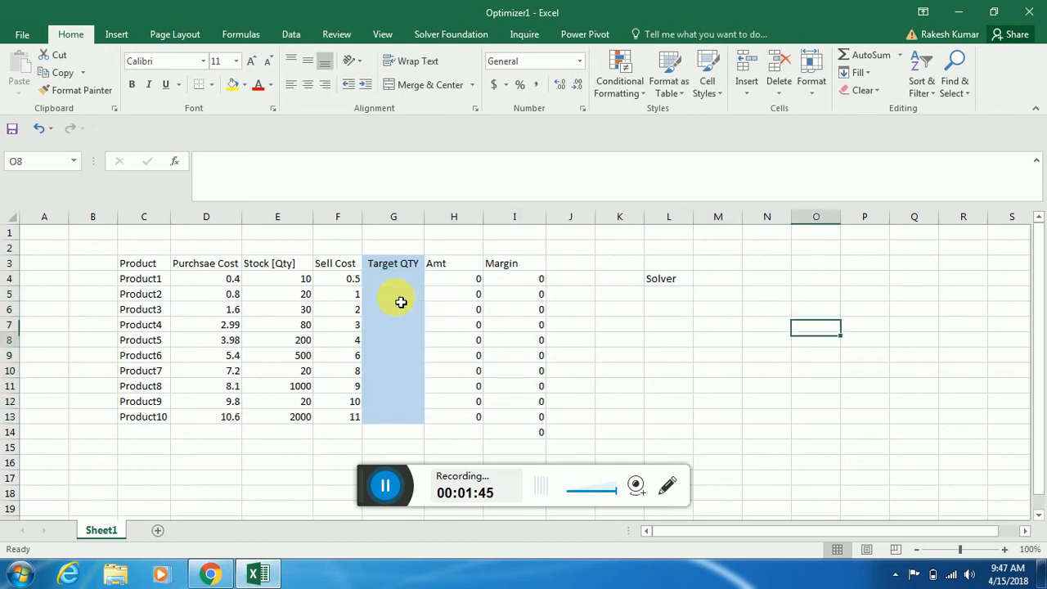
key(Left)
key(Left)
key(Left)
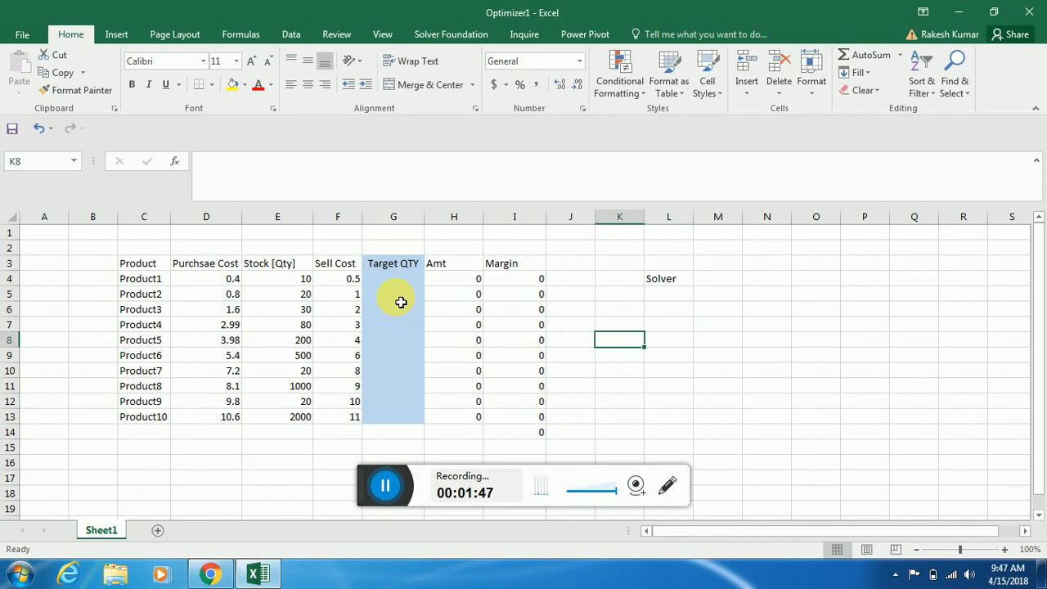
key(Up)
key(Up)
key(Right)
text(T)
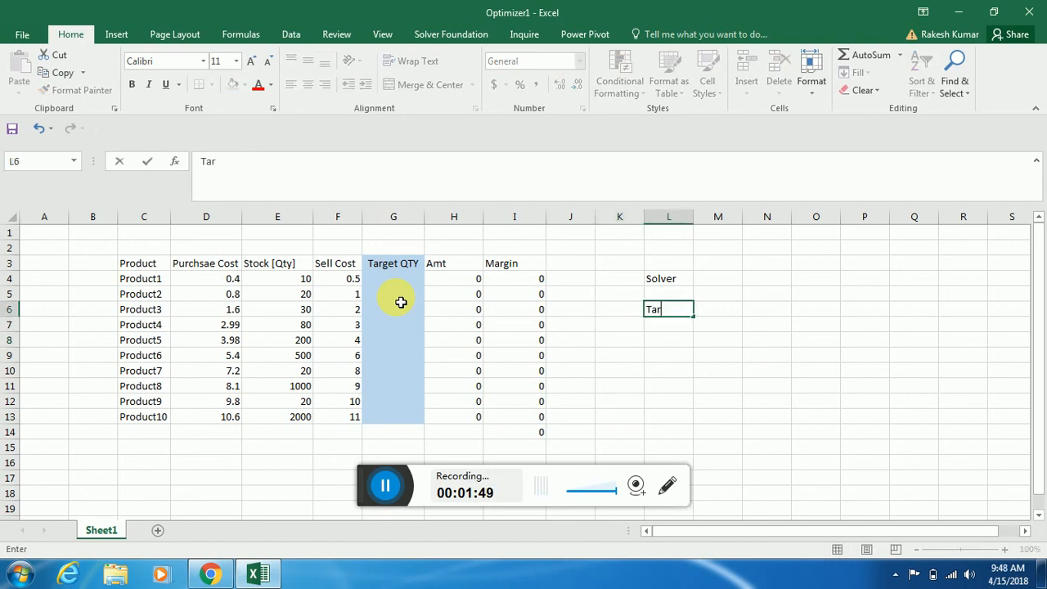
text(arget)
key(Tab)
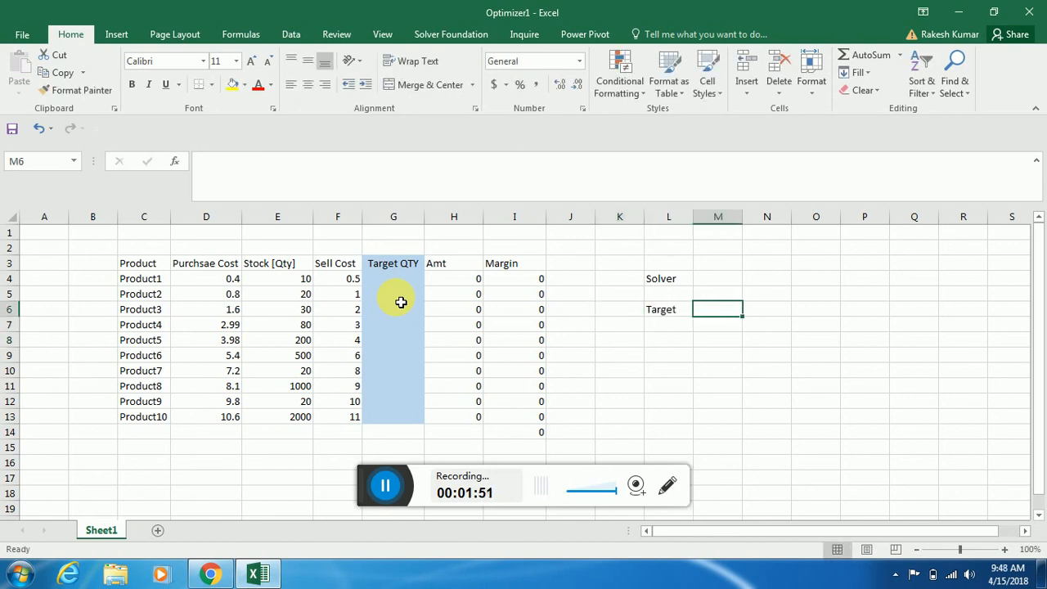
text(Maxi)
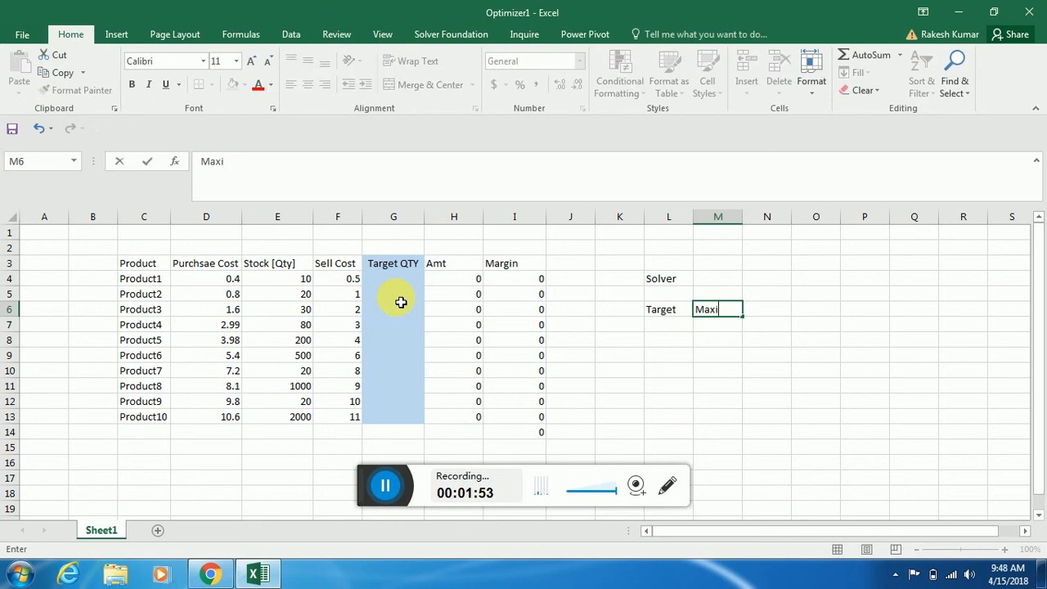
text(mizer the Margin)
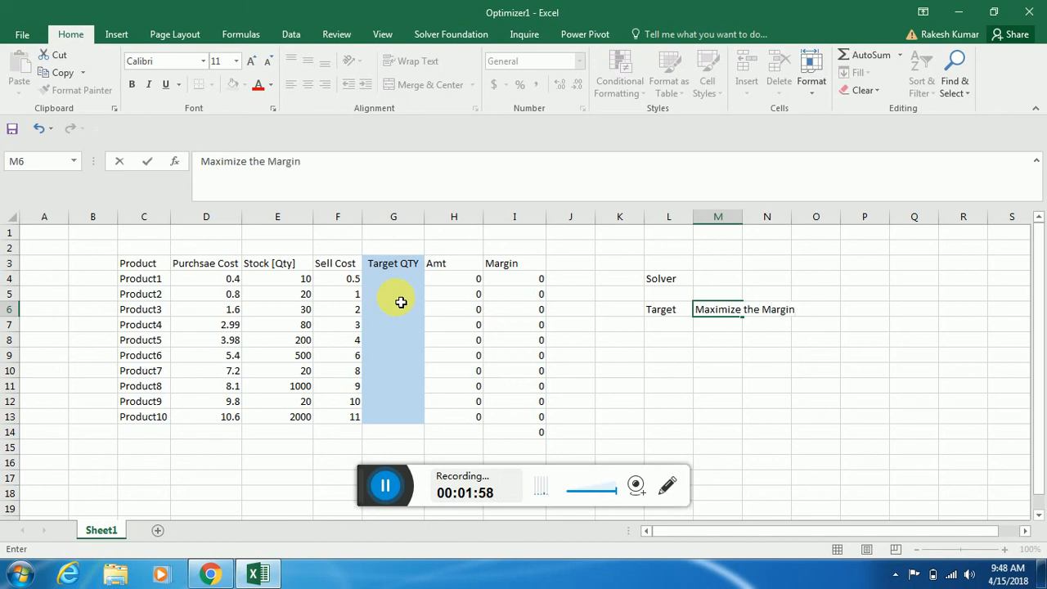
key(Return)
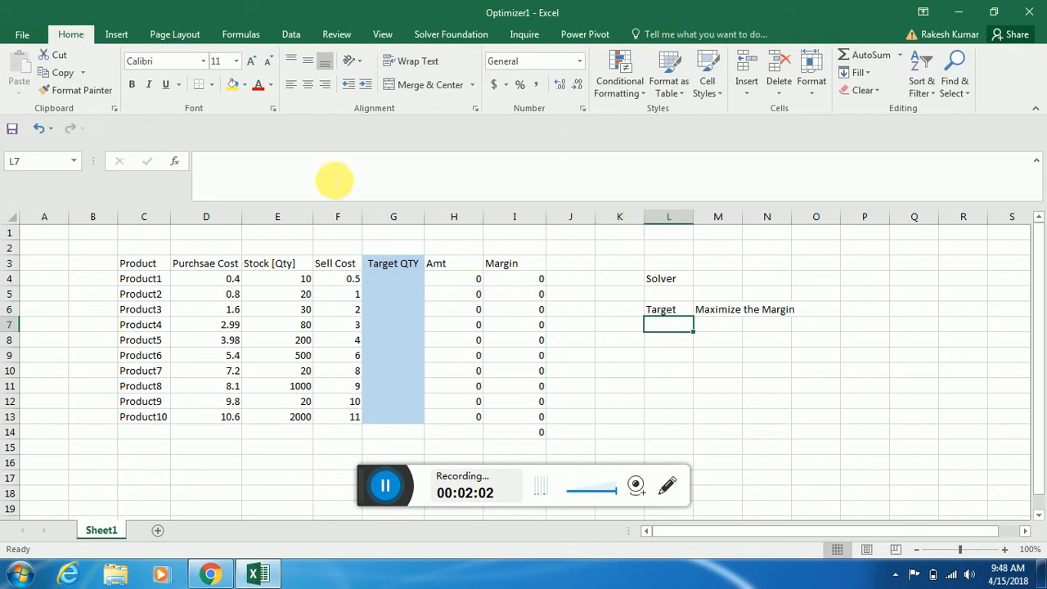
Locate the Solver command among the data tools and open the Excel Add-ins list to check the Solver Add-in
click(292, 37)
click(912, 57)
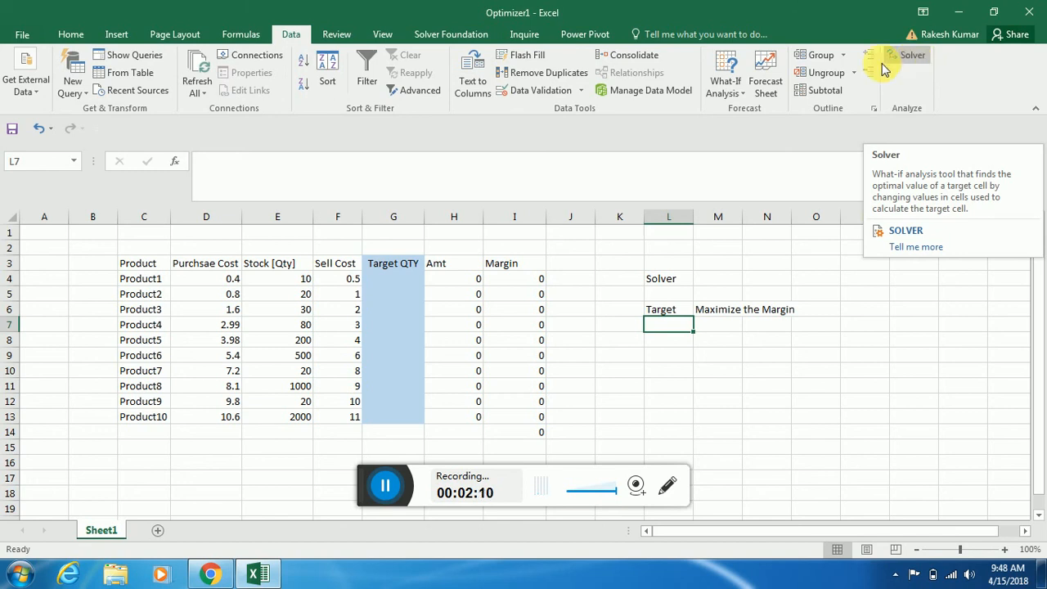
click(23, 39)
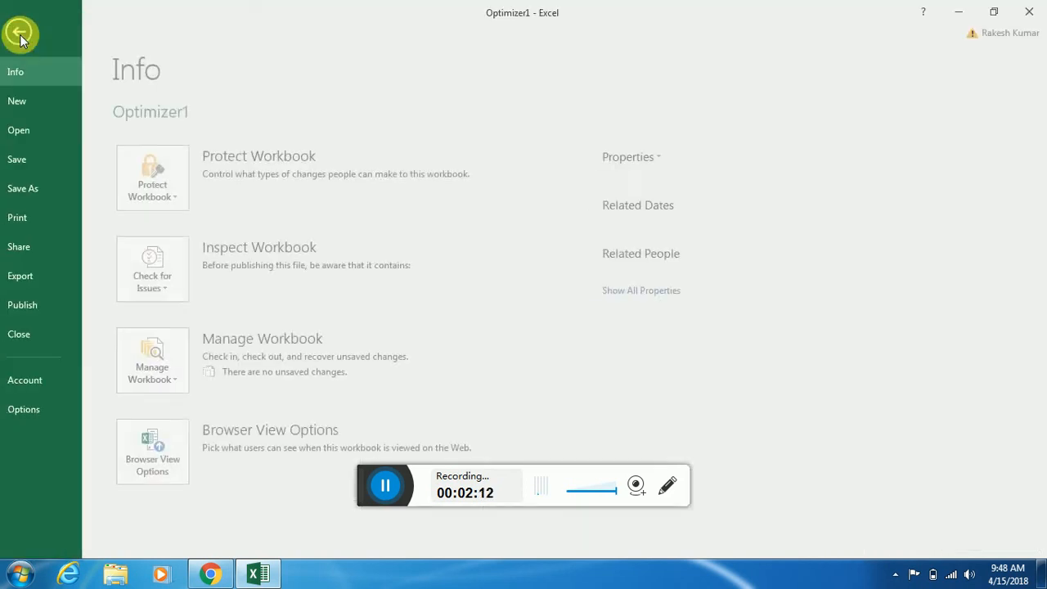
click(37, 408)
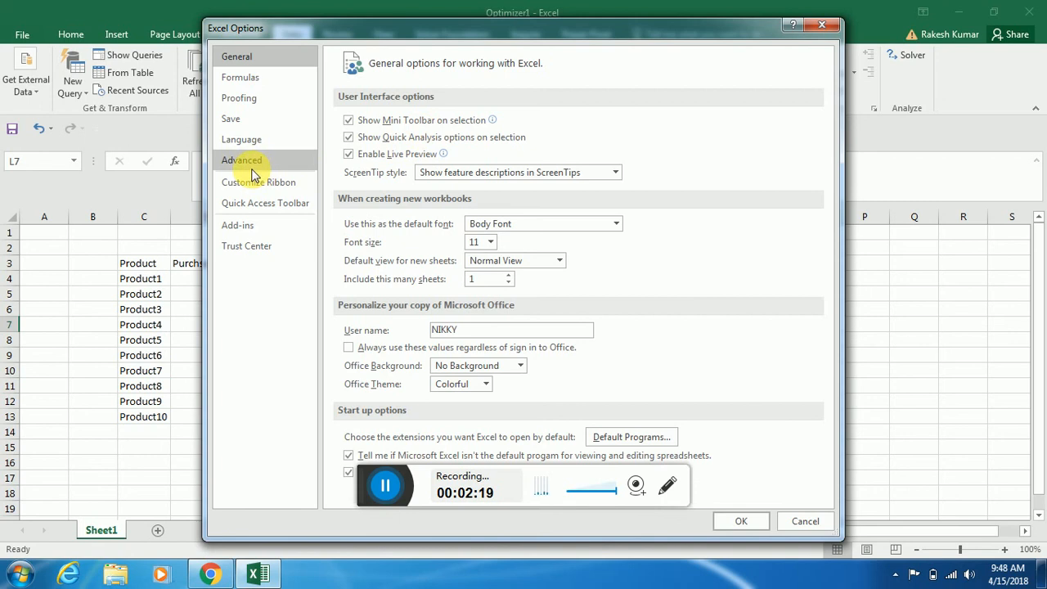
click(257, 228)
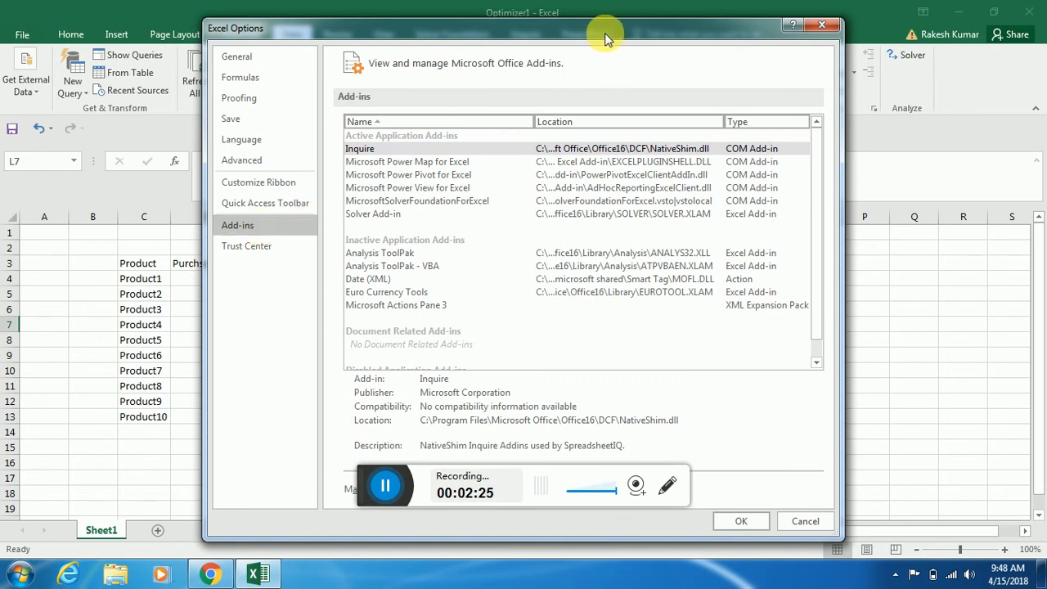
drag(605, 33, 367, 19)
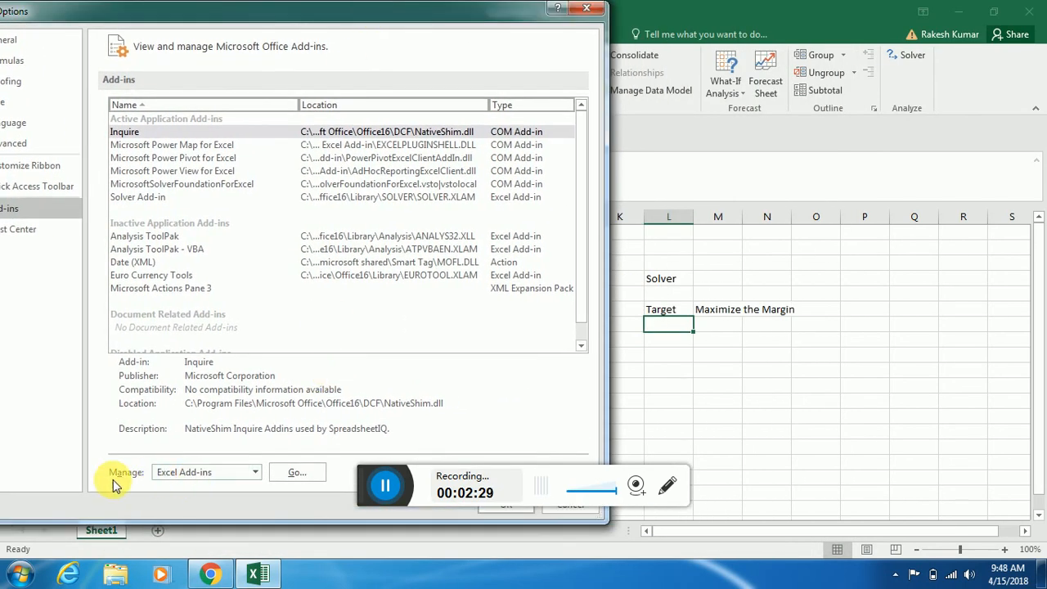
click(306, 479)
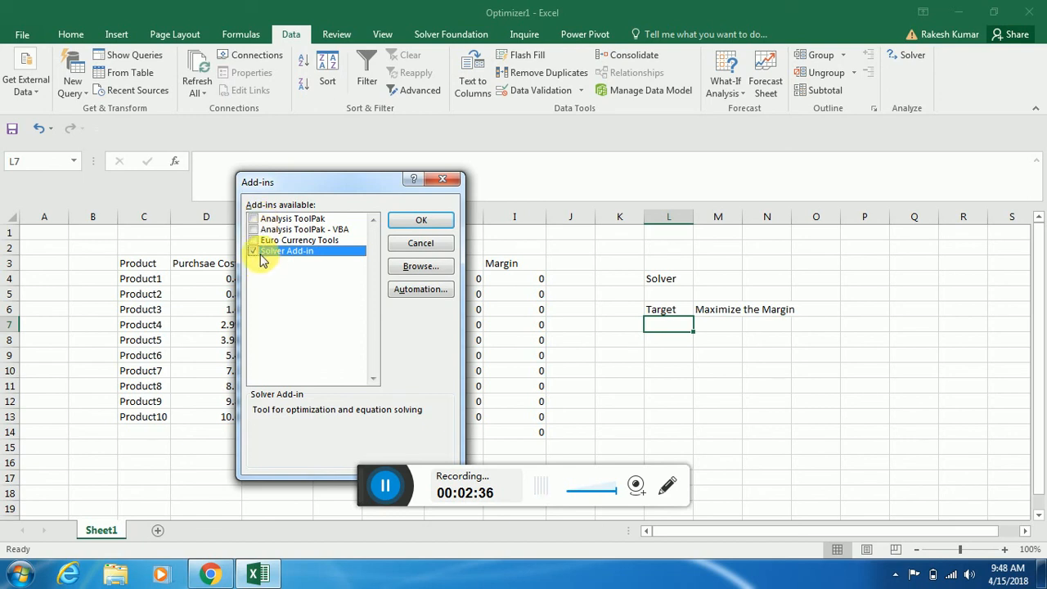
Confirm the Excel Add-ins selection with the Solver Add-in enabled
click(444, 219)
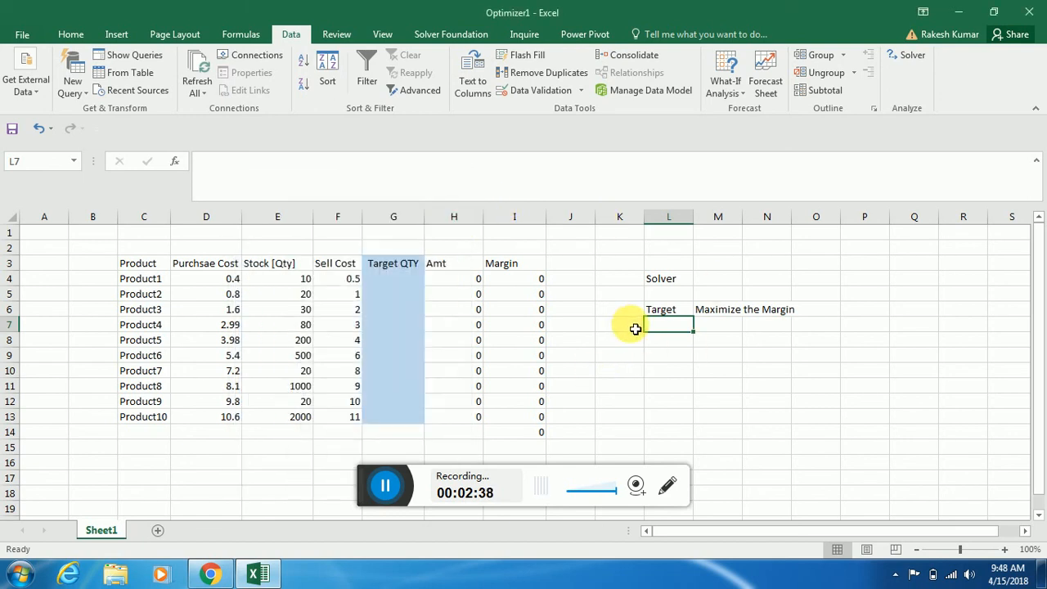
drag(817, 533, 812, 535)
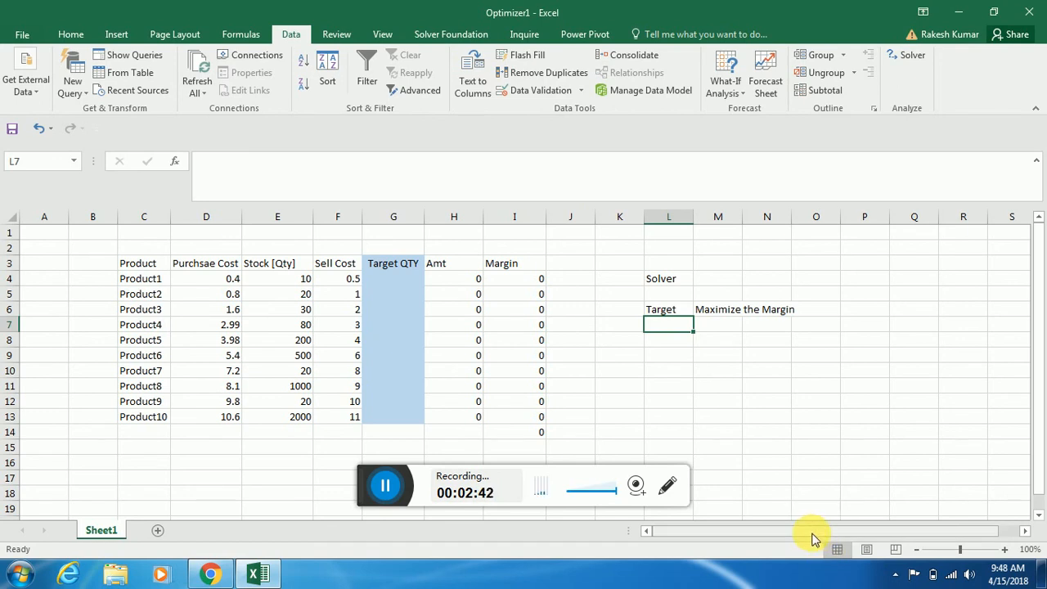
Review the target statement in M6 and the Product3 inputs in row 6 of the table
click(712, 314)
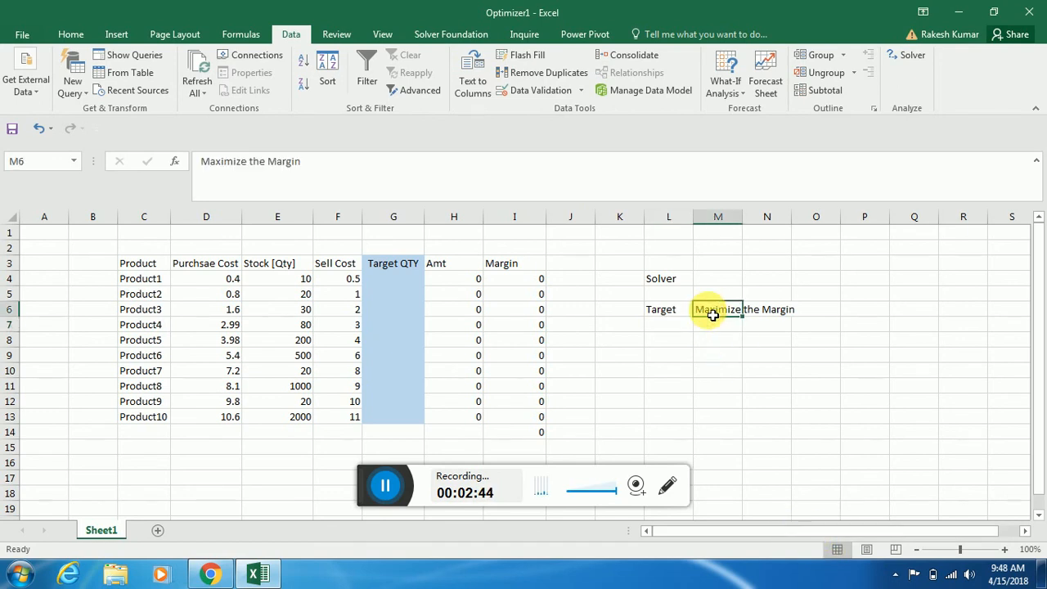
key(ctrl+Right)
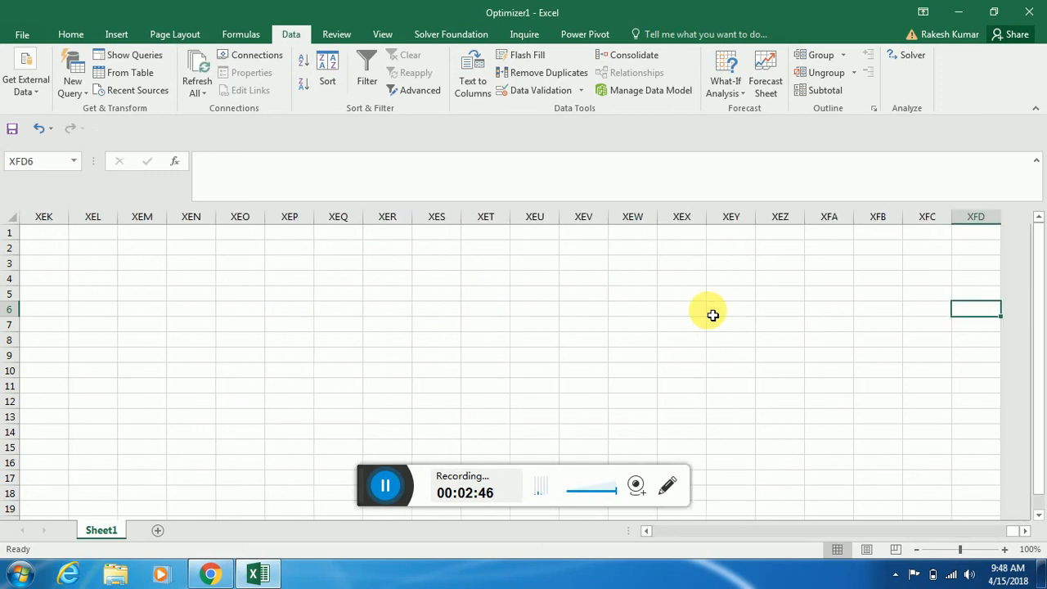
key(ctrl+Left)
key(ctrl+Left)
key(Home)
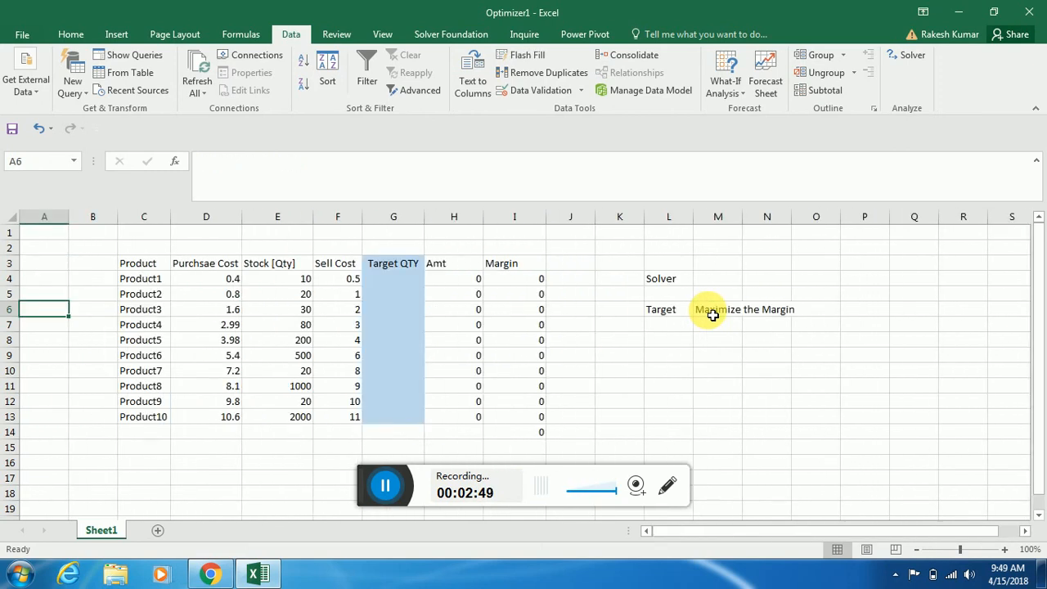
key(Right)
key(Right)
key(Right)
key(Right)
key(Right)
key(Right)
key(Right)
key(Right)
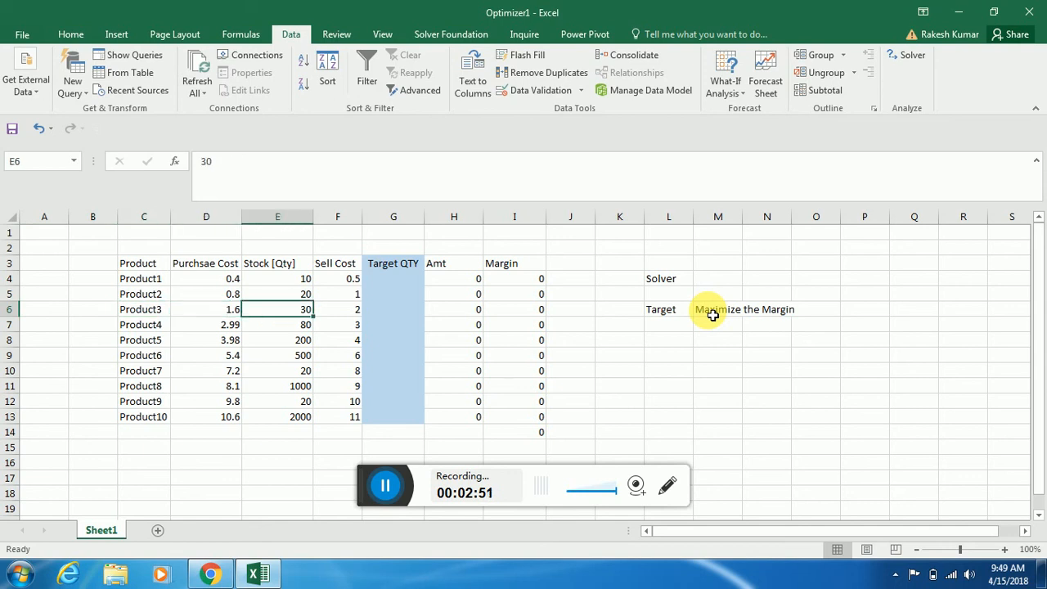
key(Left)
key(Left)
key(Left)
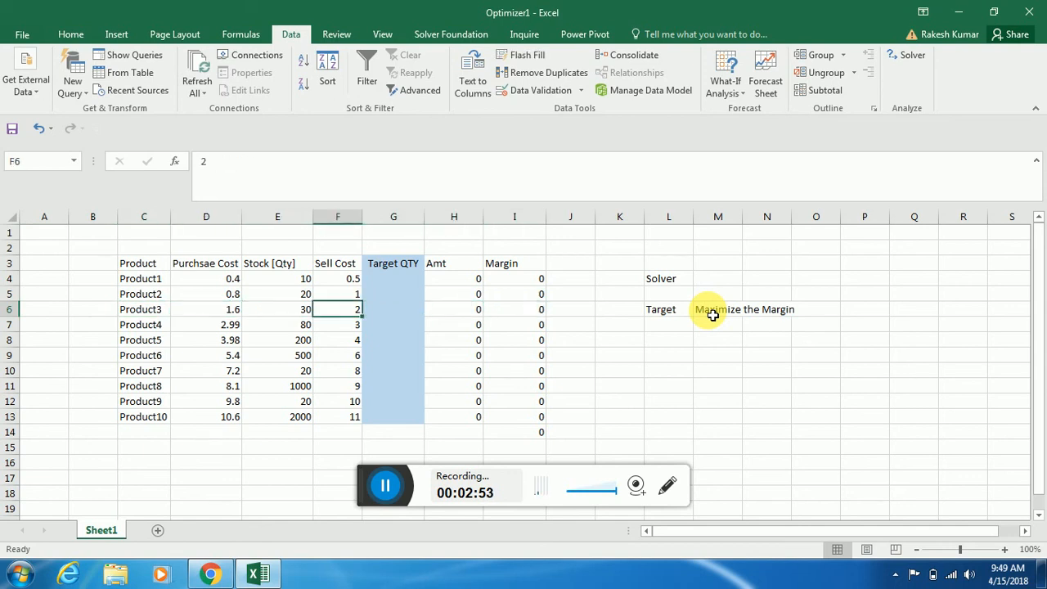
Review the empty Target QTY range G4:G13 that Solver has to fill
key(Right)
key(Up)
key(Up)
key(Up)
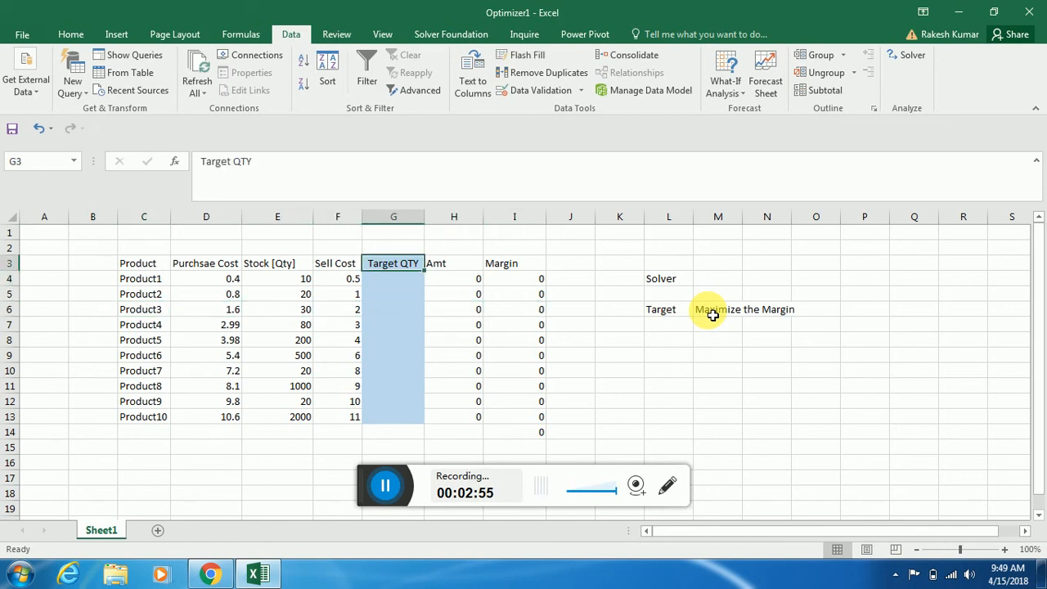
key(Down)
key(shift+Down)
key(shift+Down)
key(shift+Down)
key(shift+Down)
key(shift+Down)
key(shift+Down)
key(shift+Down)
key(shift+Down)
key(shift+Down)
key(shift+Down)
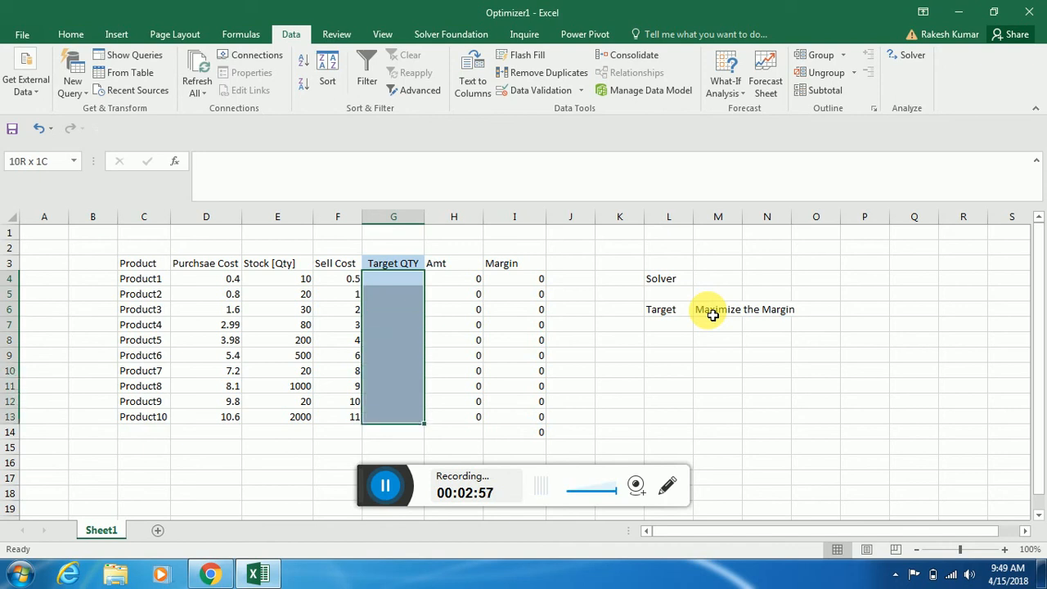
key(Up)
key(Down)
key(Right)
key(Right)
key(Right)
key(Right)
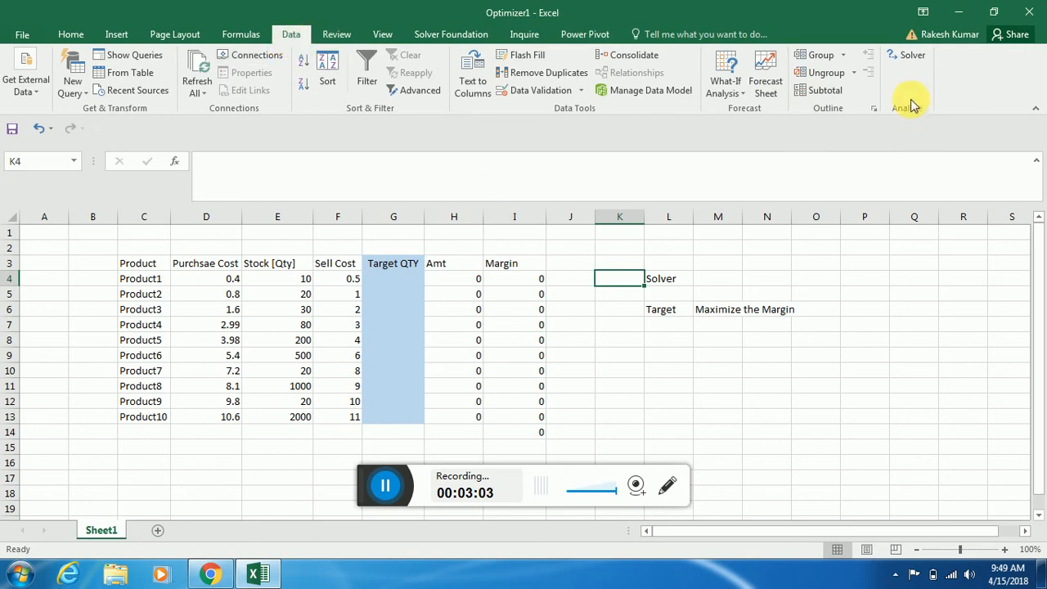
Reset all existing Solver options and cell selections, and close the Solver parameters
click(903, 54)
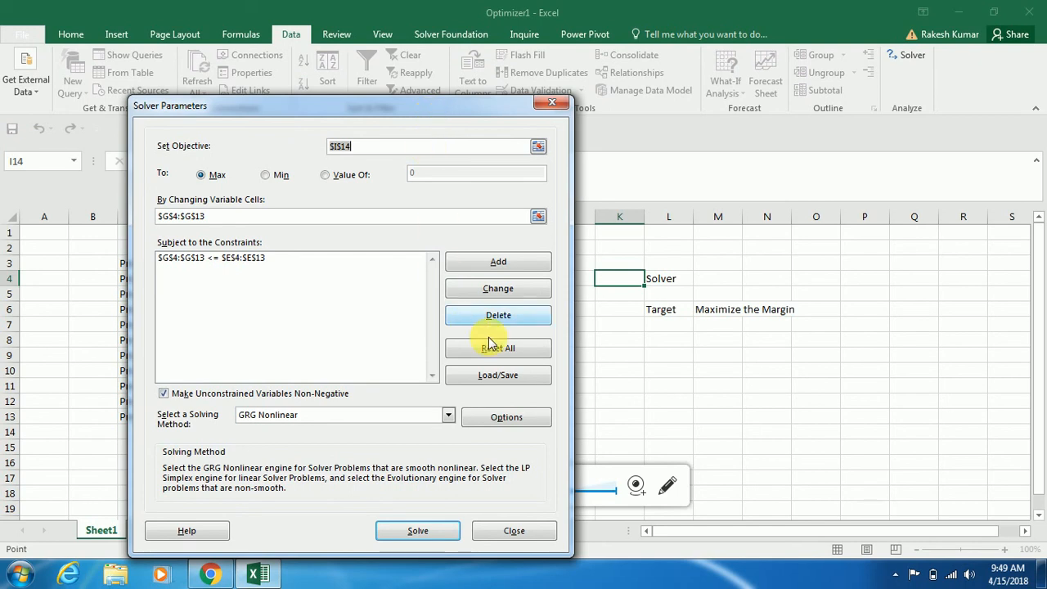
drag(455, 102, 766, 80)
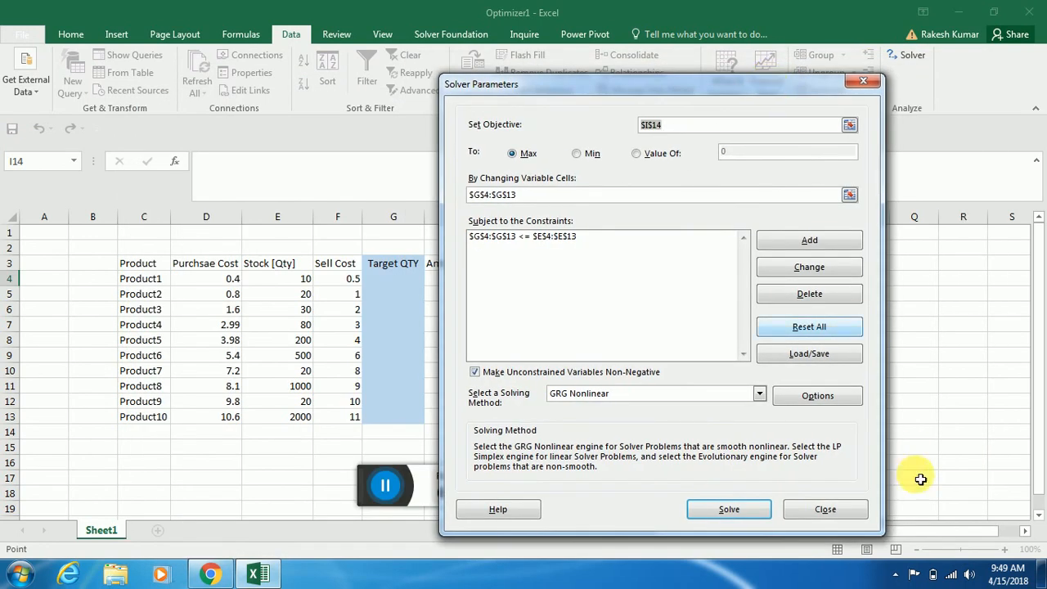
click(818, 327)
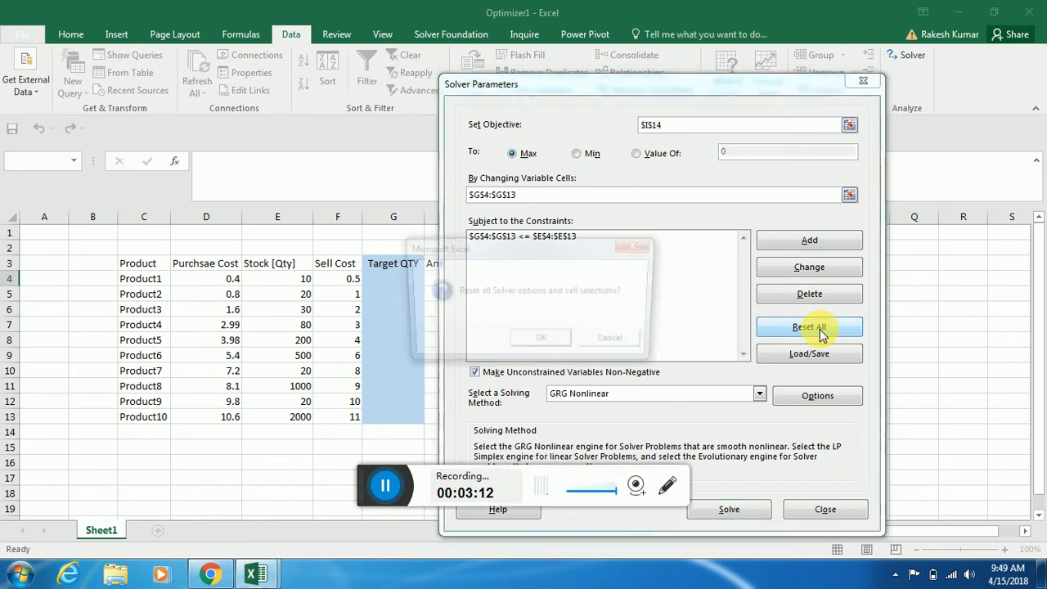
click(536, 344)
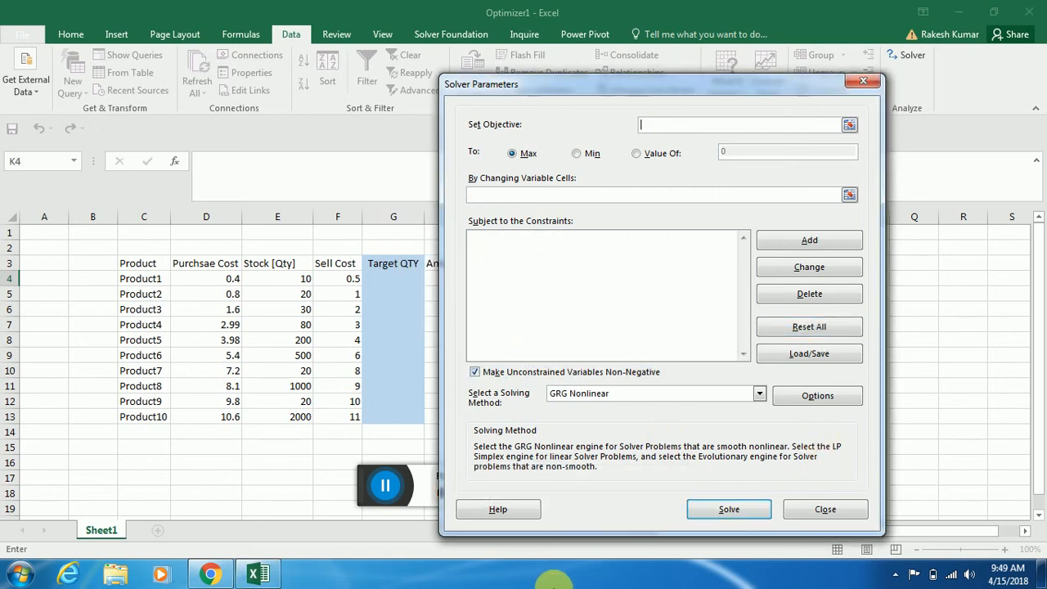
click(828, 515)
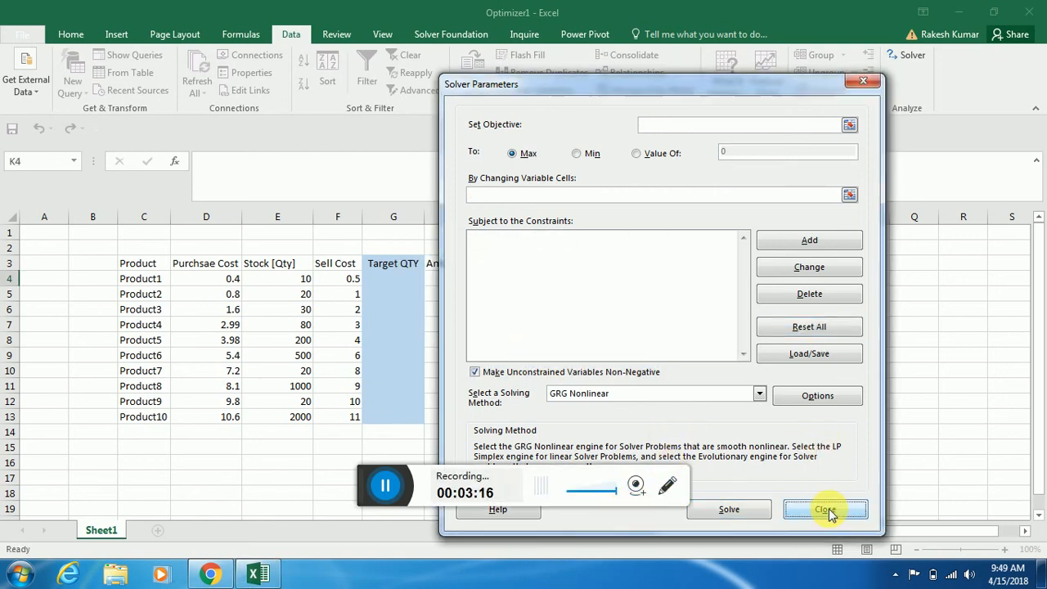
Set the Solver objective to the total margin cell $I$14, keeping the goal at Max
click(907, 54)
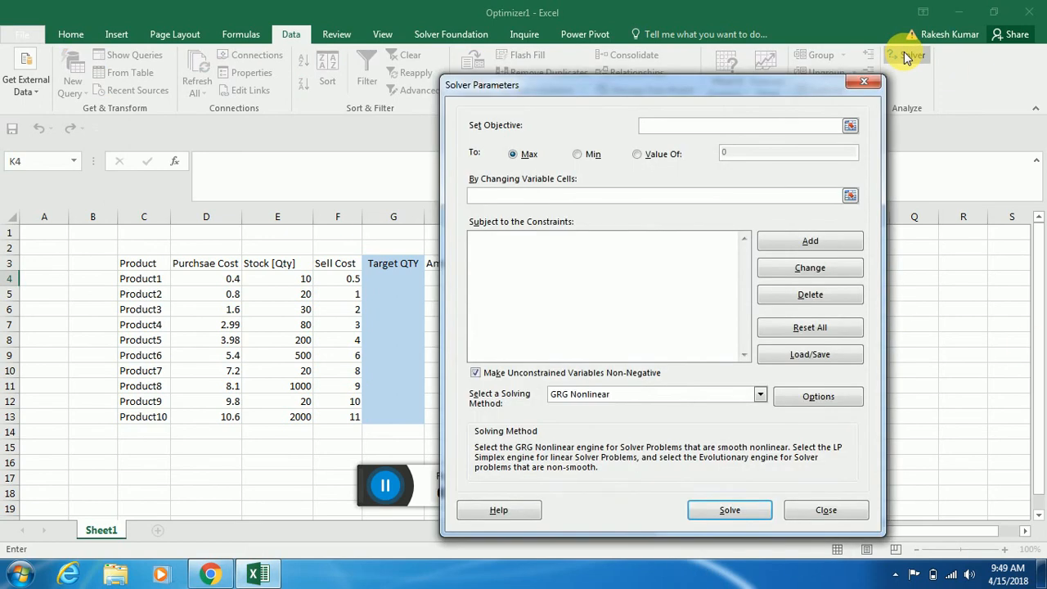
drag(676, 87, 799, 72)
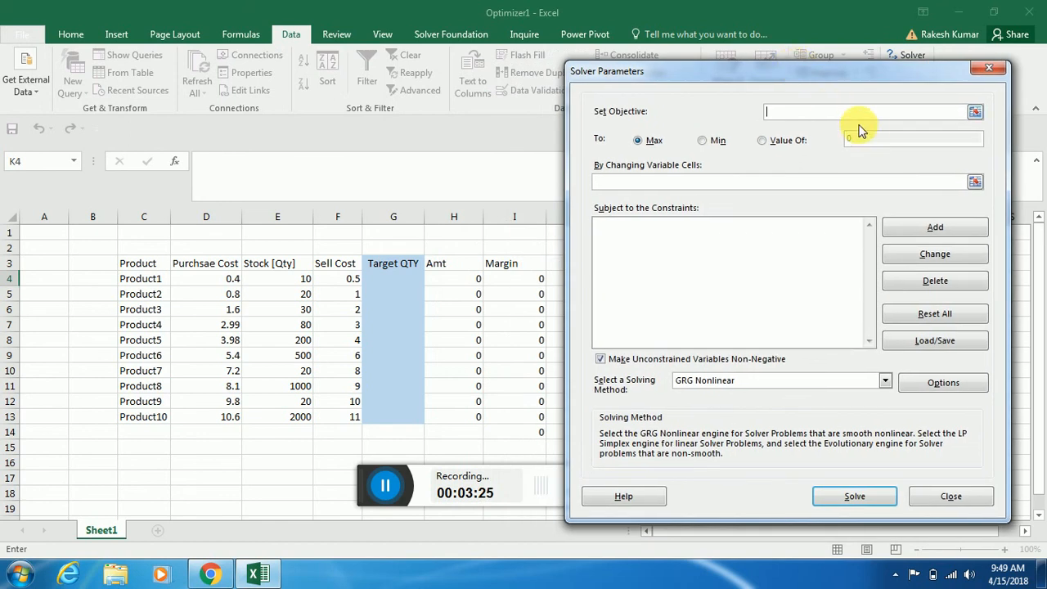
click(975, 112)
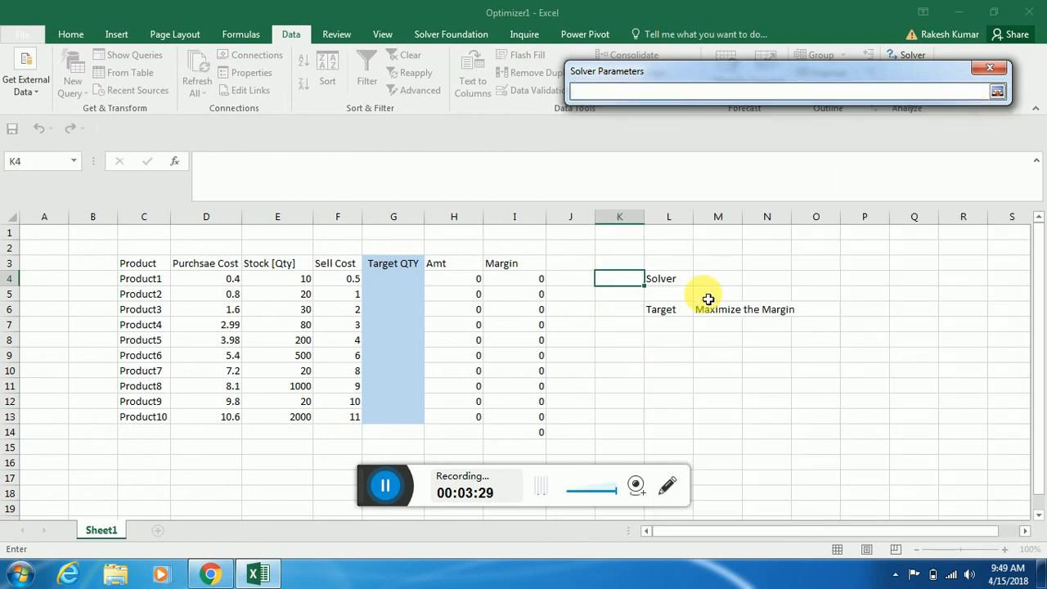
click(532, 437)
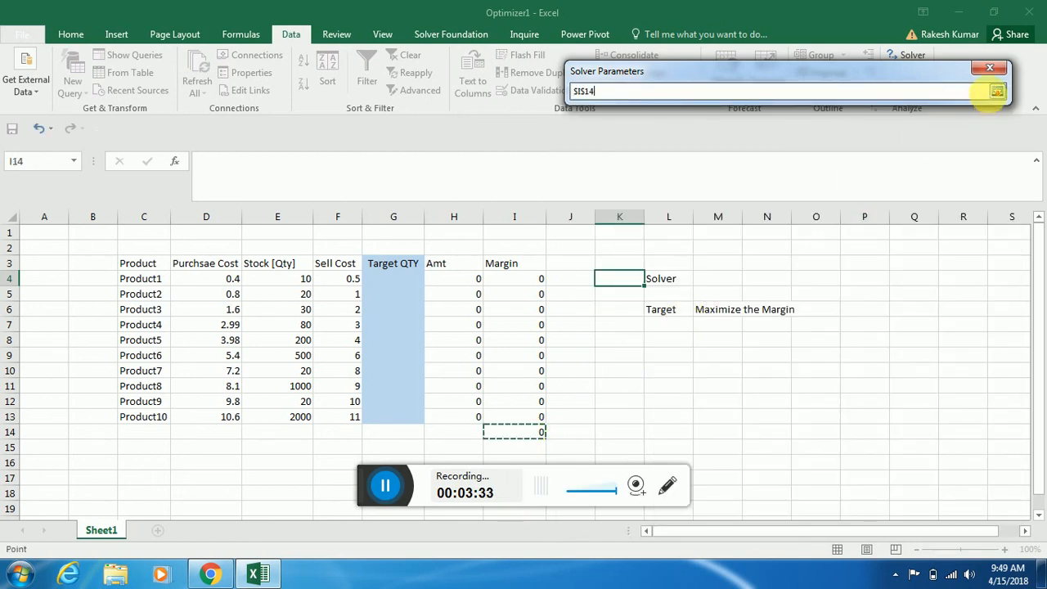
click(997, 91)
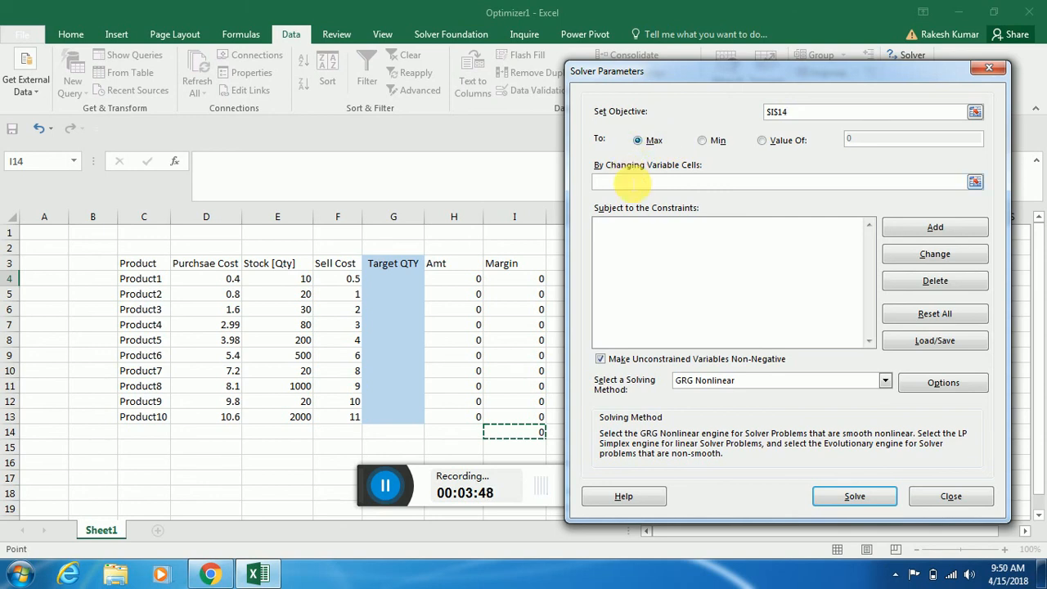
Set Solver's changing variable cells to the Target QTY range $G$4:$G$13
click(630, 184)
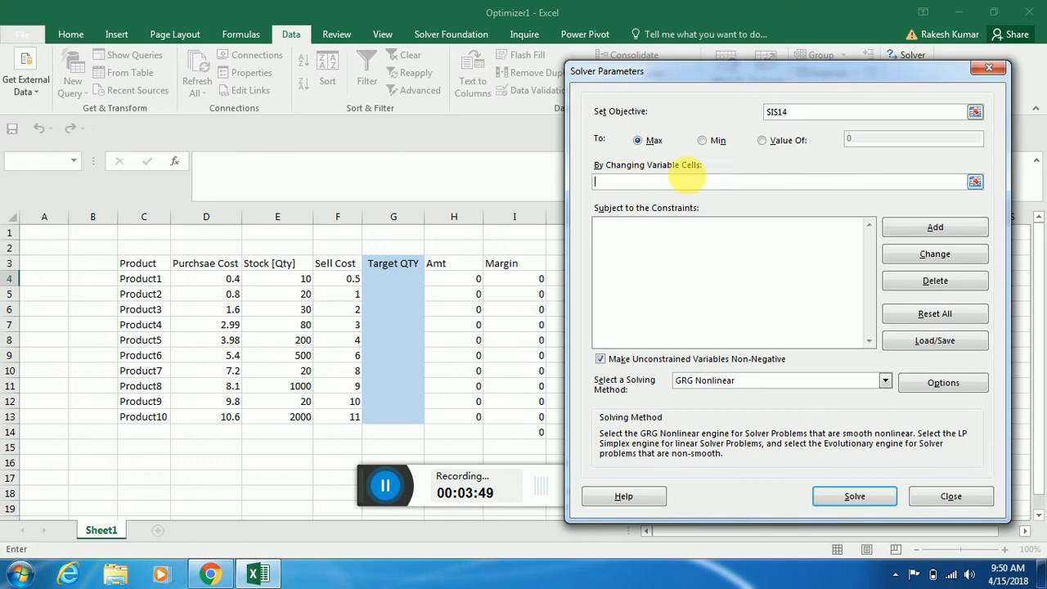
click(976, 185)
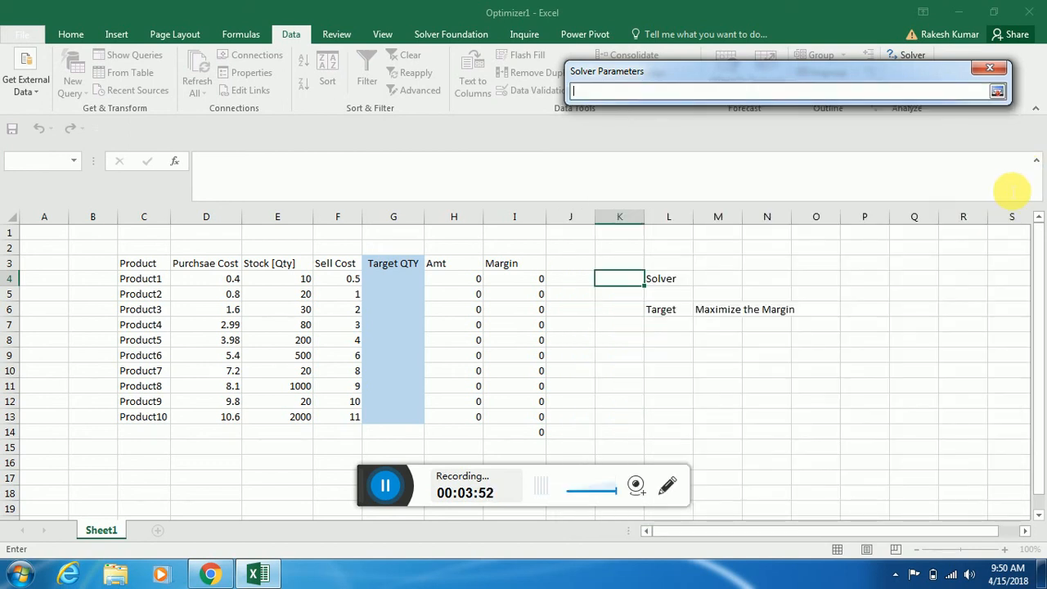
click(392, 282)
drag(392, 282, 396, 420)
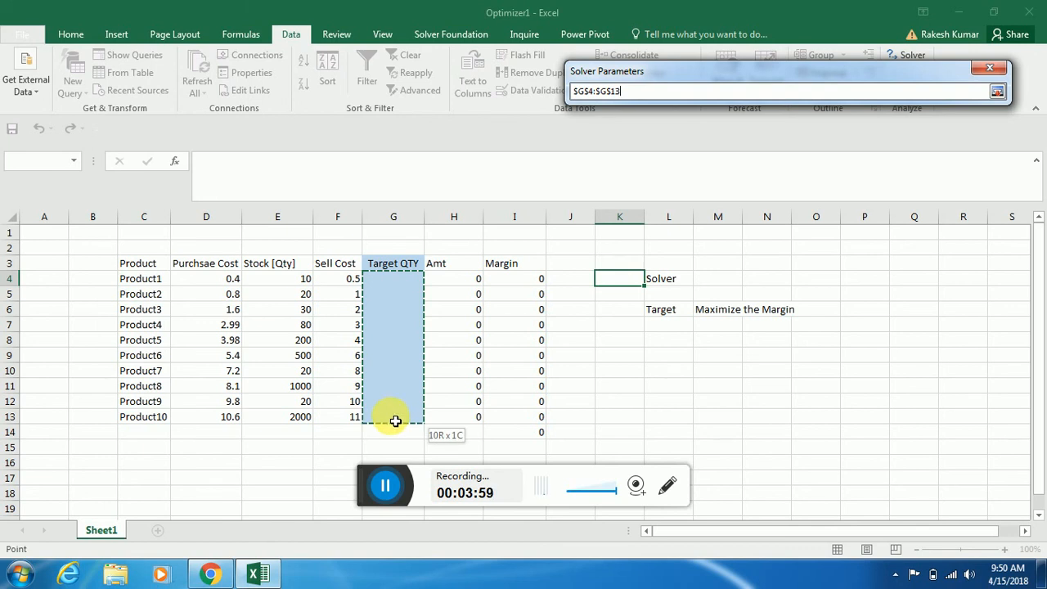
drag(395, 420, 396, 419)
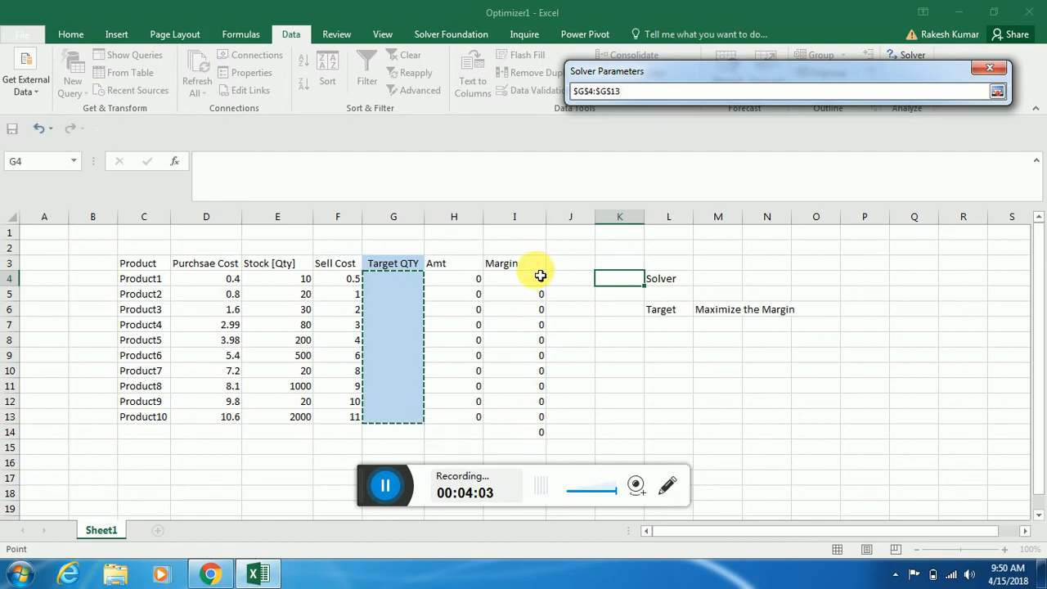
click(997, 90)
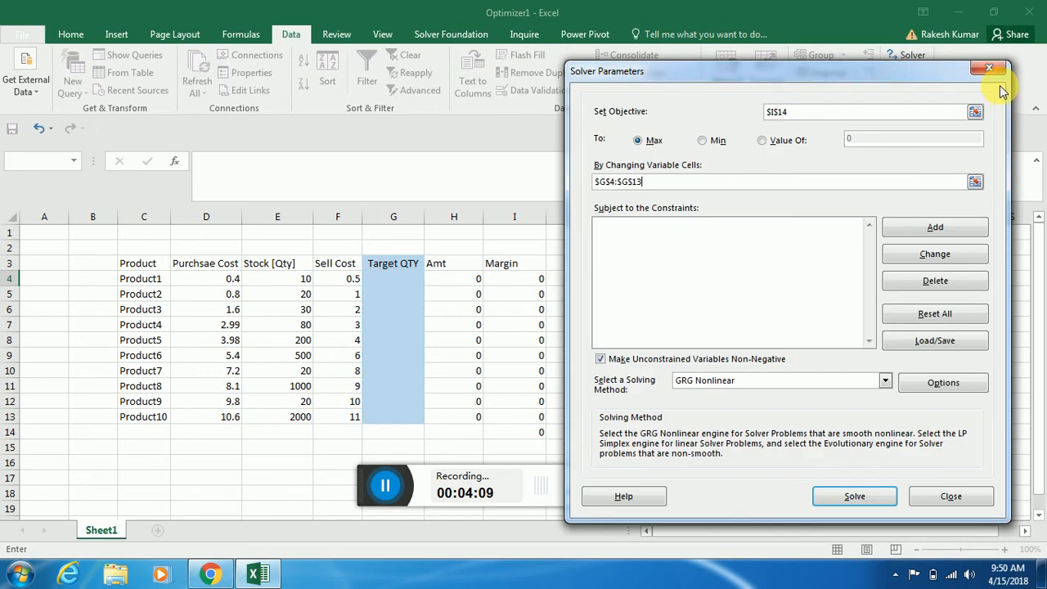
Solve the model without any constraints and keep the Solver solution
click(831, 502)
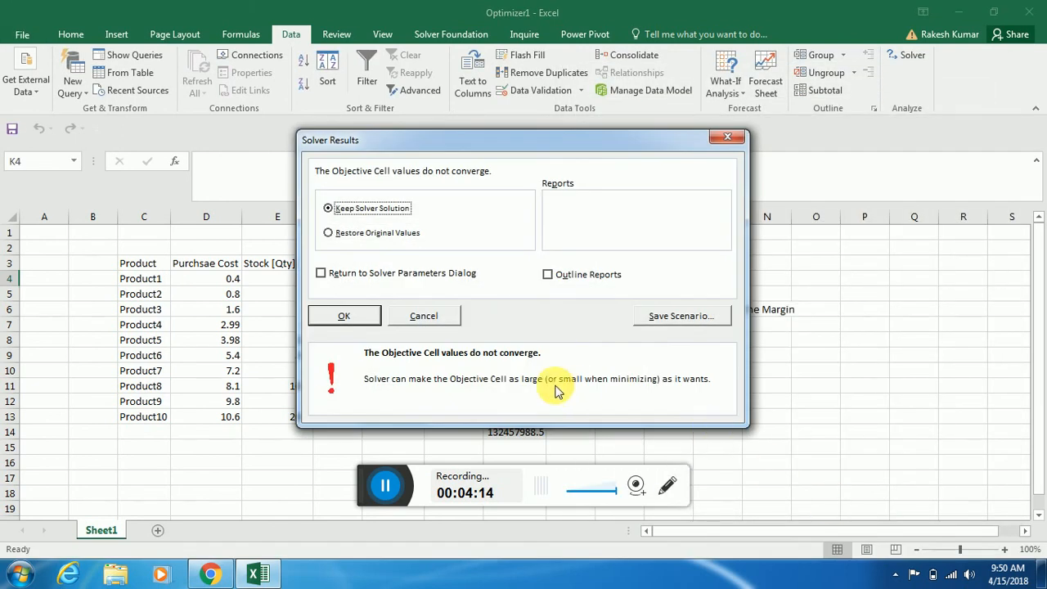
click(341, 314)
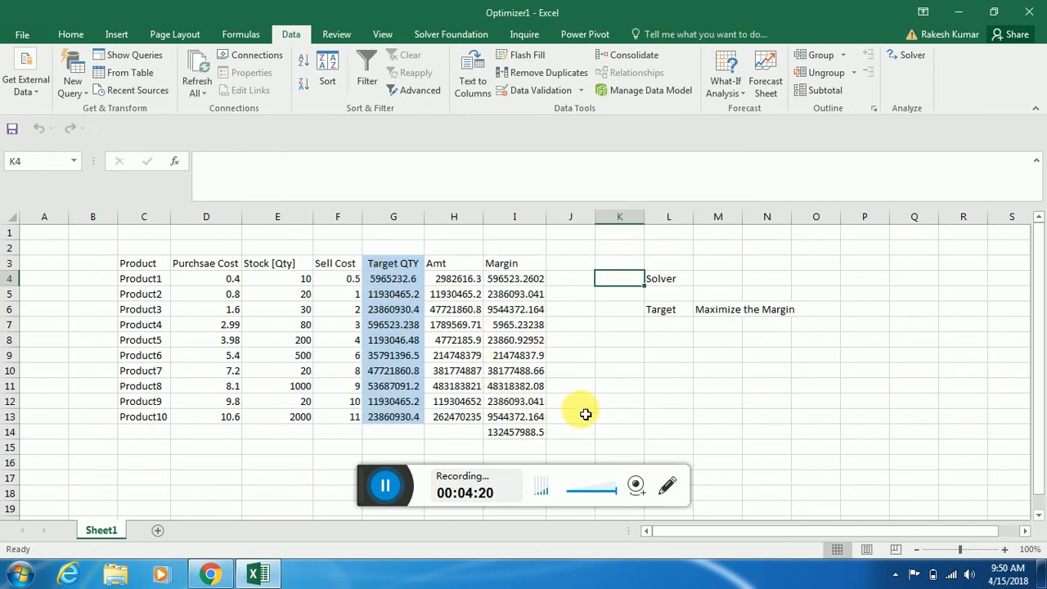
Examine the solved values and formulas in the Margin column of the product table
click(514, 417)
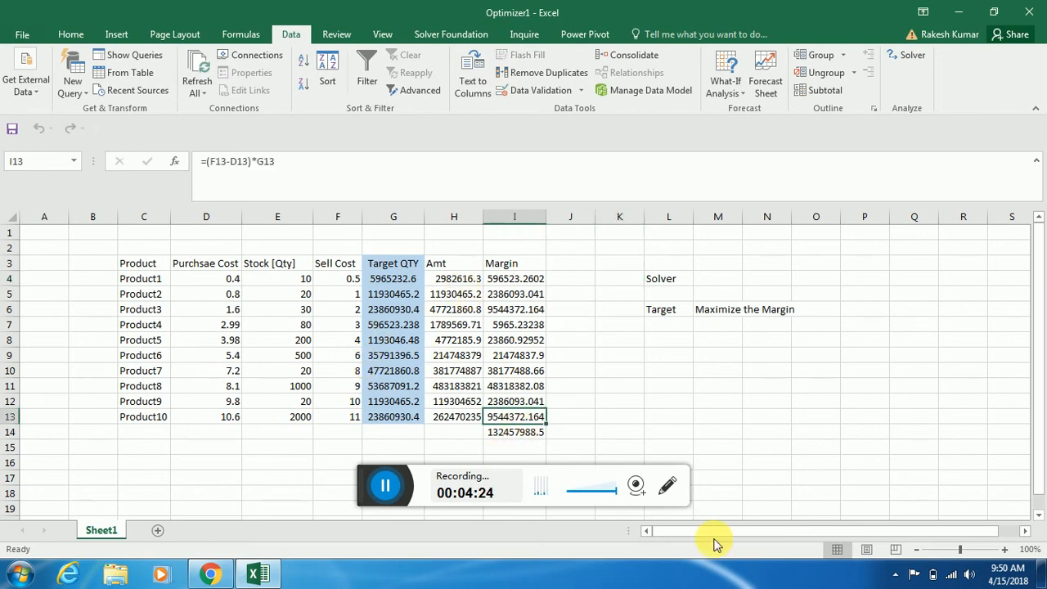
key(Up)
key(Up)
key(Up)
key(Up)
key(Up)
key(Up)
key(Up)
key(Up)
key(Up)
key(Up)
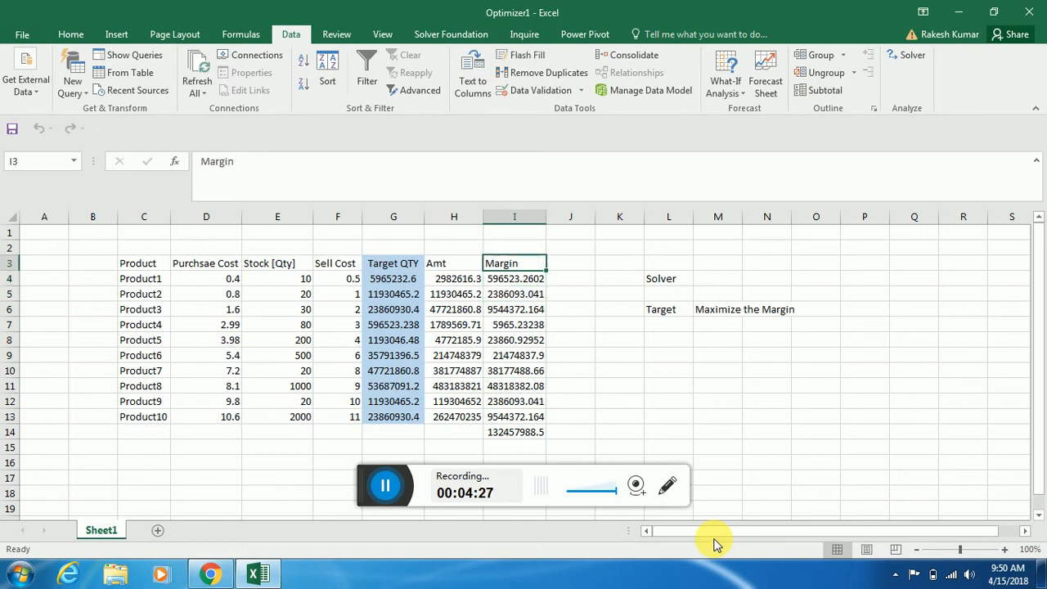
key(Down)
key(Down)
key(Down)
key(Down)
key(Down)
key(Up)
key(Up)
key(Up)
key(Up)
Examine the solved Amt values in H4:H13 and the Target QTY values in G4:G13
key(Left)
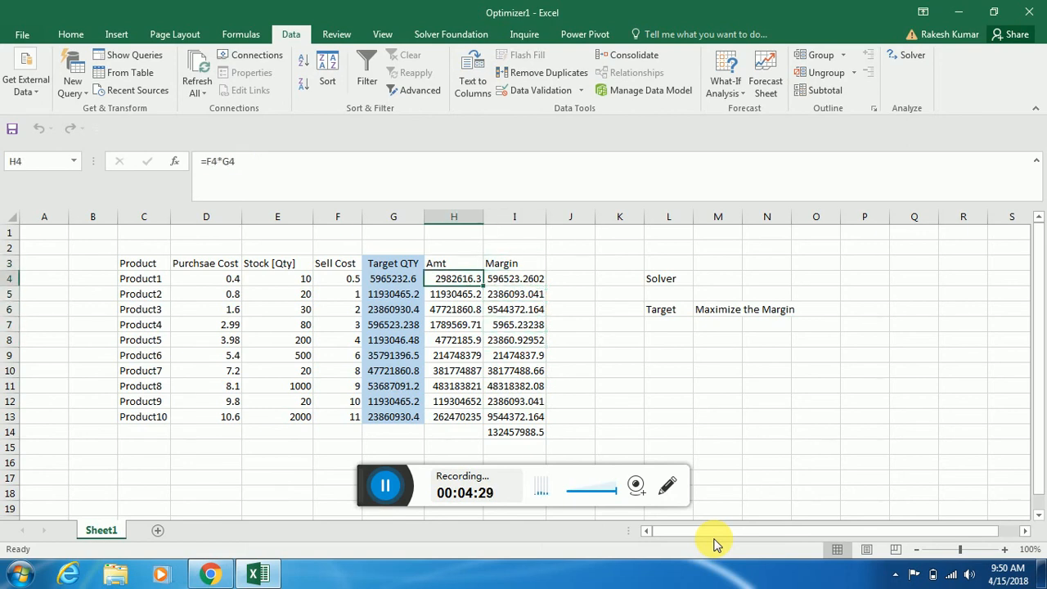
key(ctrl+shift+Down)
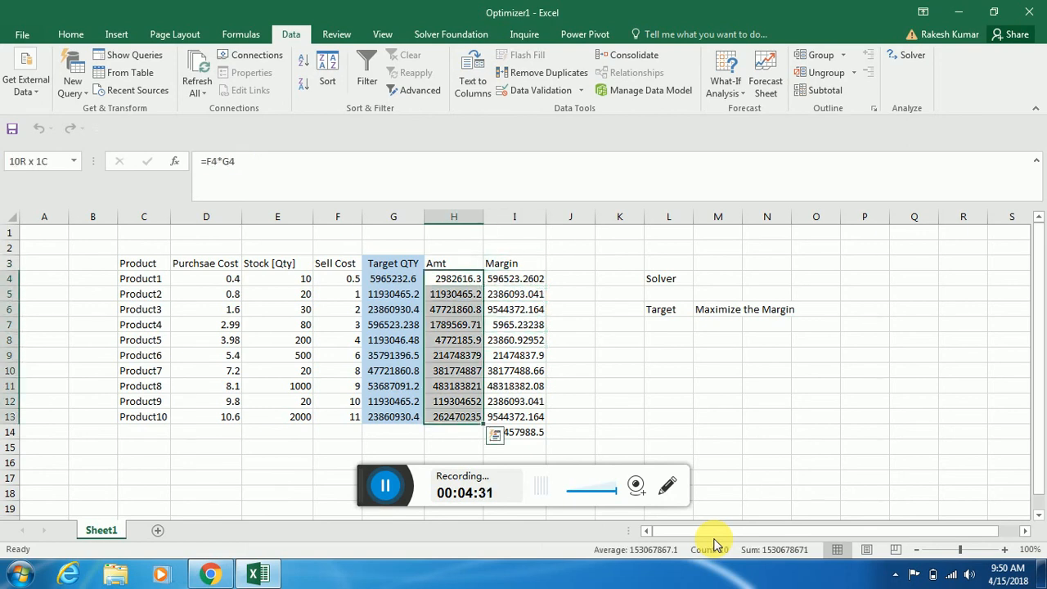
key(Left)
key(ctrl+shift+Down)
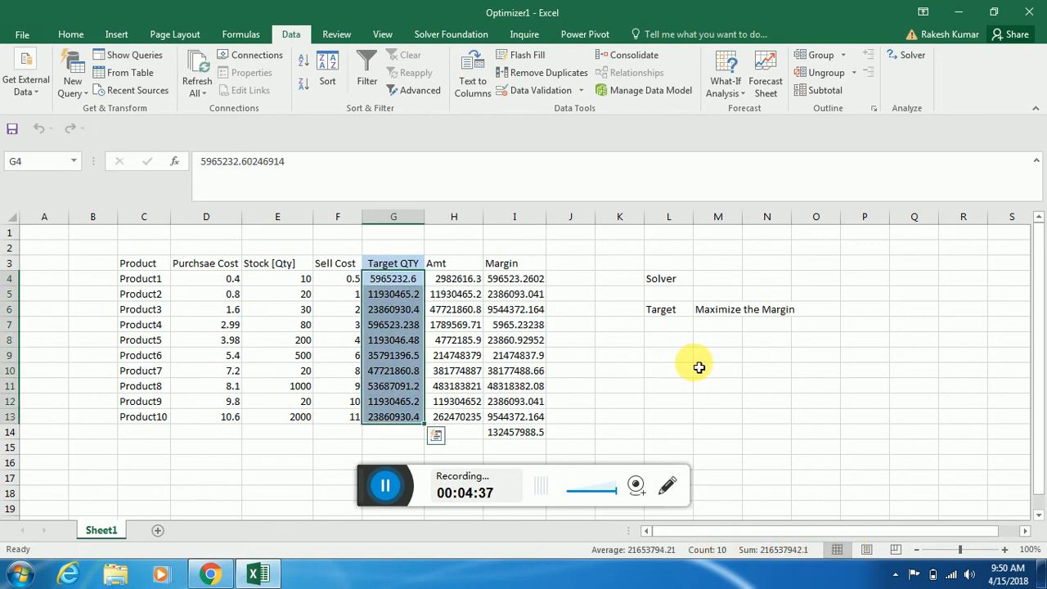
key(Up)
key(Down)
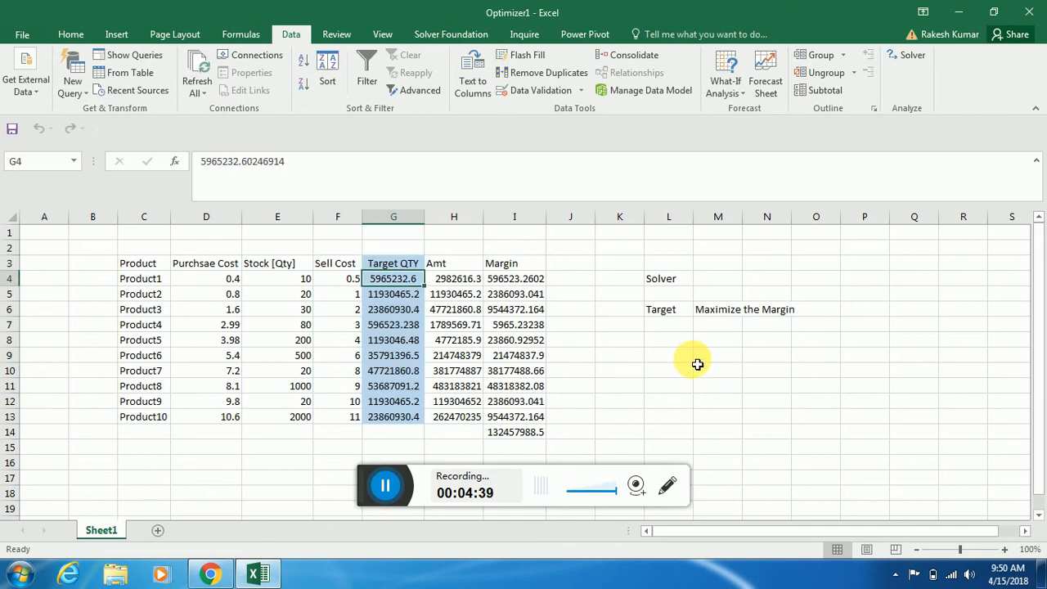
Clear the solved Target QTY values from G4:G13 in the product table
click(697, 366)
key(Up)
key(Up)
key(Up)
key(Up)
key(Up)
key(Up)
key(Left)
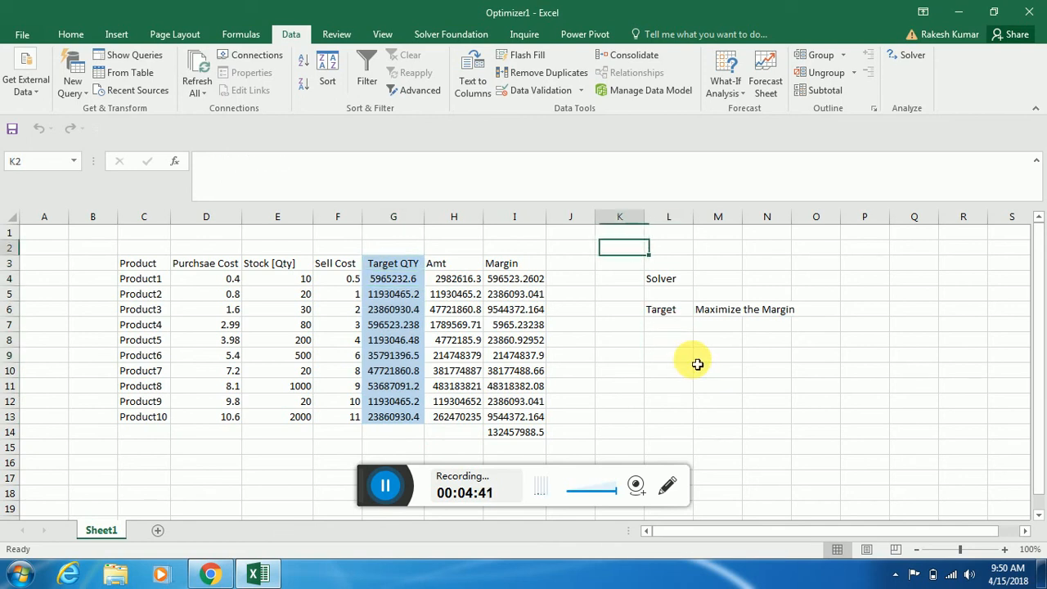
key(Left)
key(Left)
key(Left)
key(Down)
key(Down)
key(Left)
key(ctrl+shift+Down)
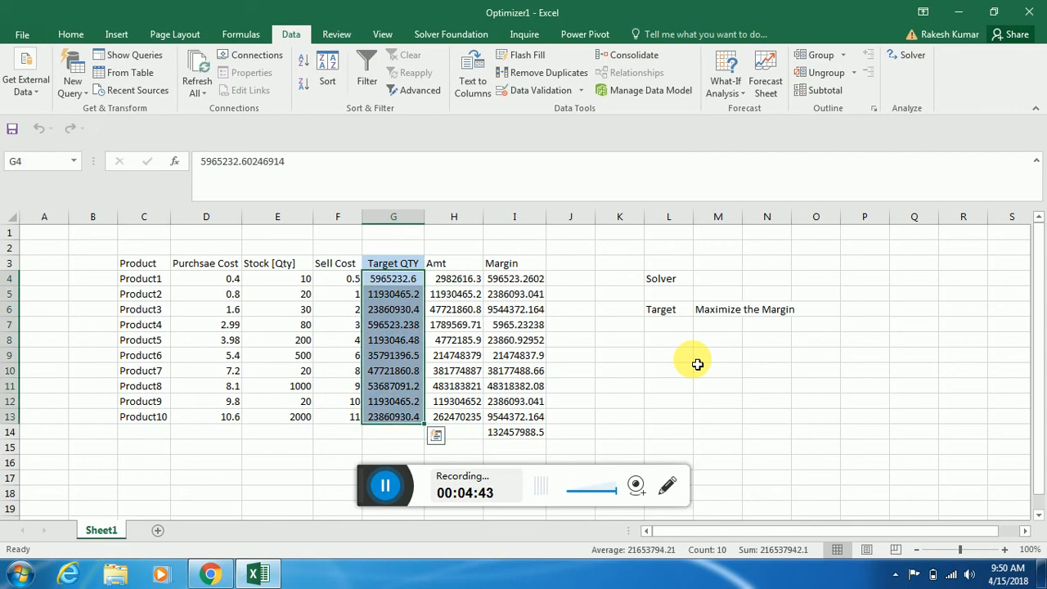
key(Delete)
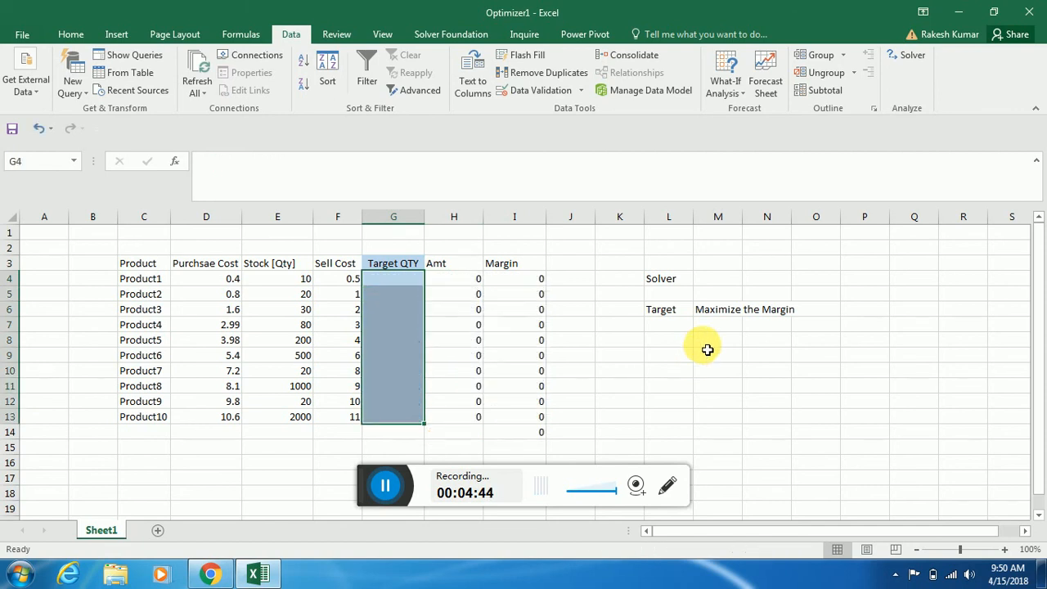
Add the Solver constraint $G$4:$G$13 <= $E$4:$E$13, then solve for the maximum margin and keep the Solver solution
click(906, 55)
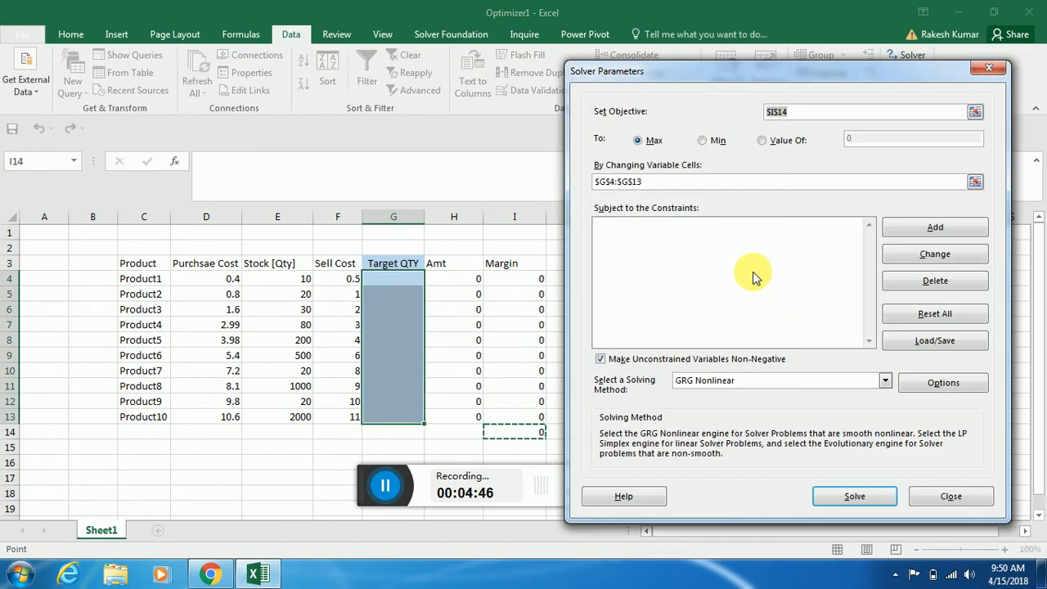
click(935, 233)
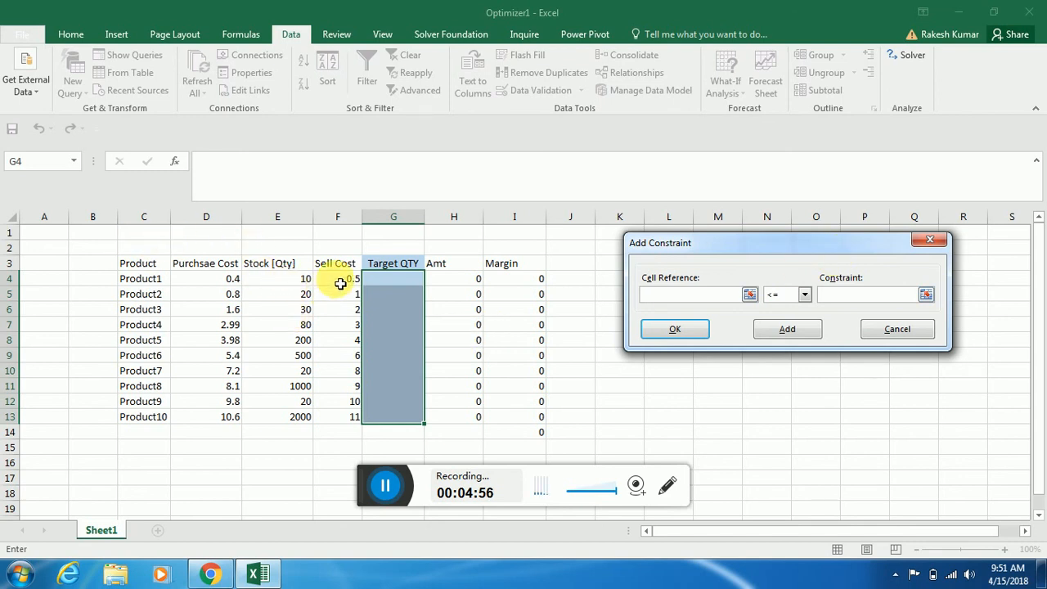
drag(401, 280, 401, 420)
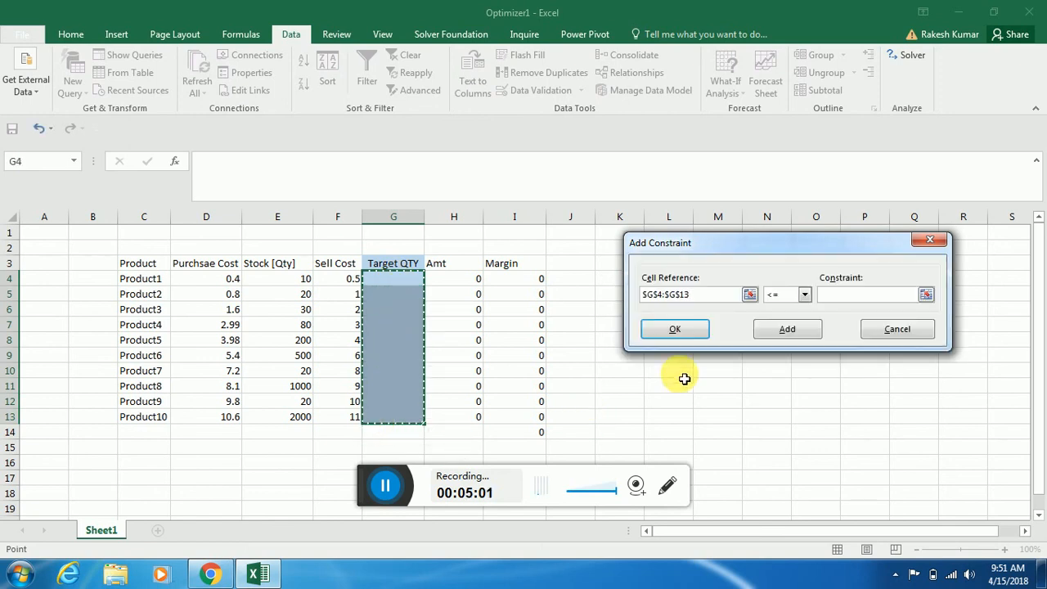
click(924, 296)
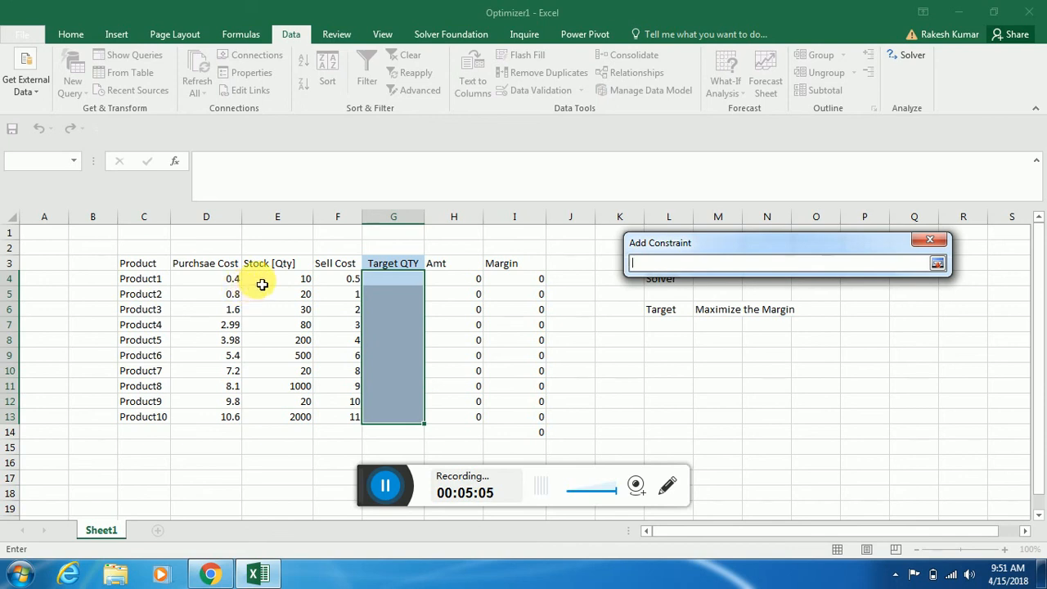
drag(263, 280, 250, 416)
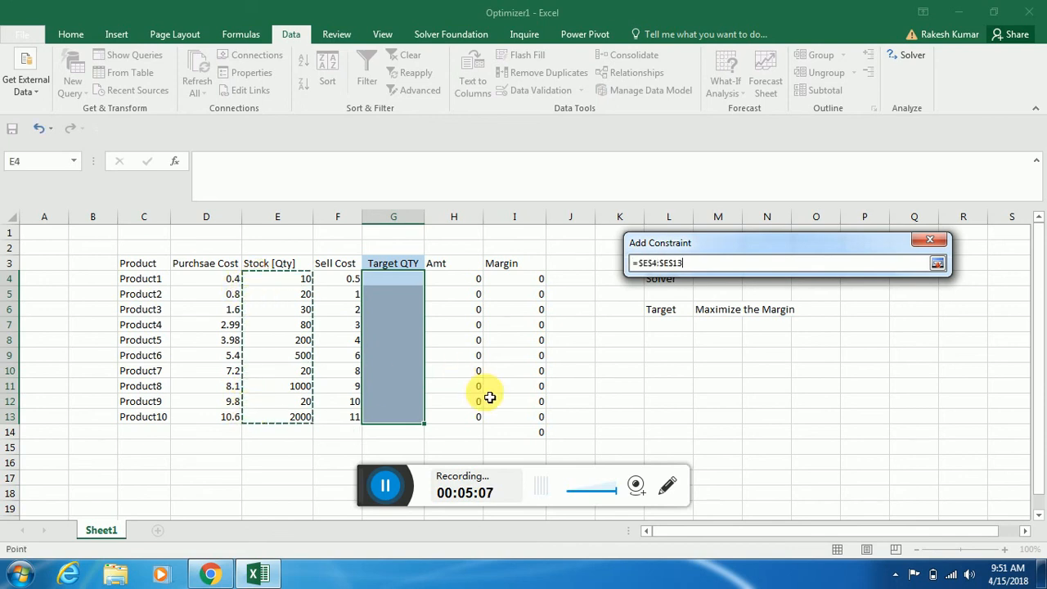
click(937, 264)
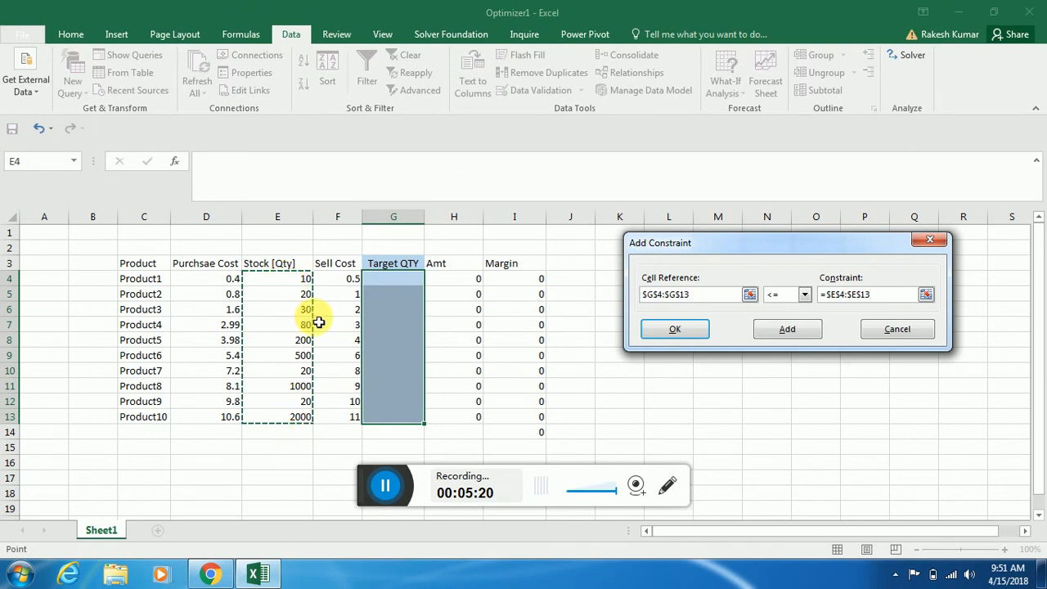
click(695, 336)
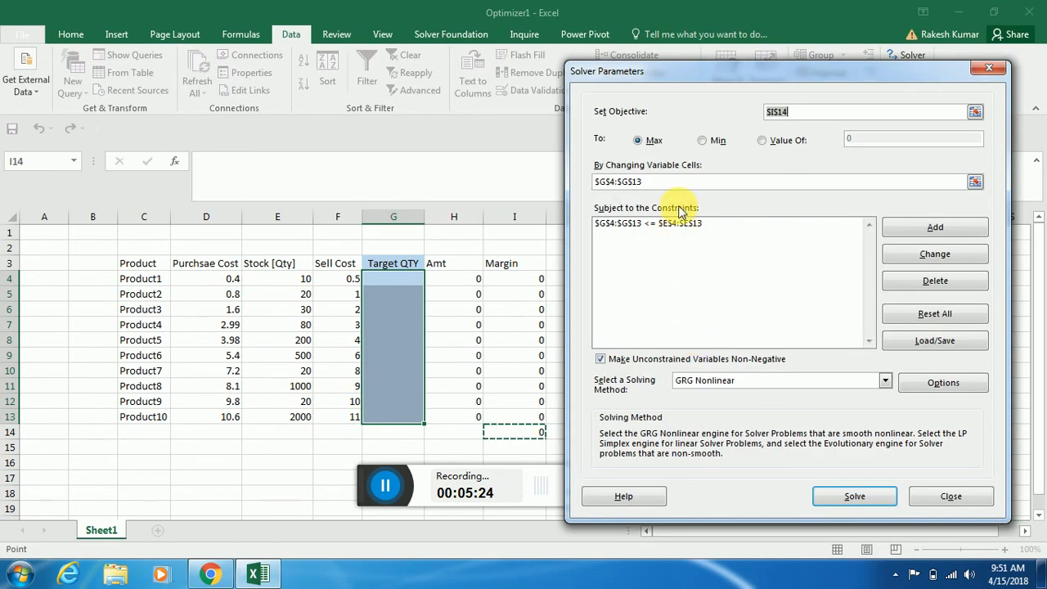
click(858, 496)
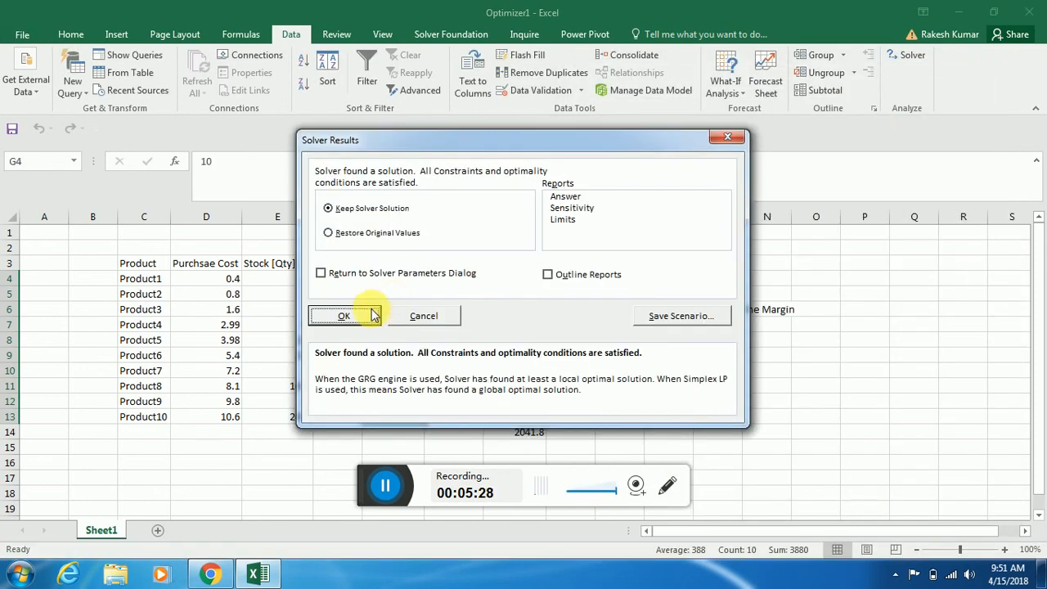
click(344, 316)
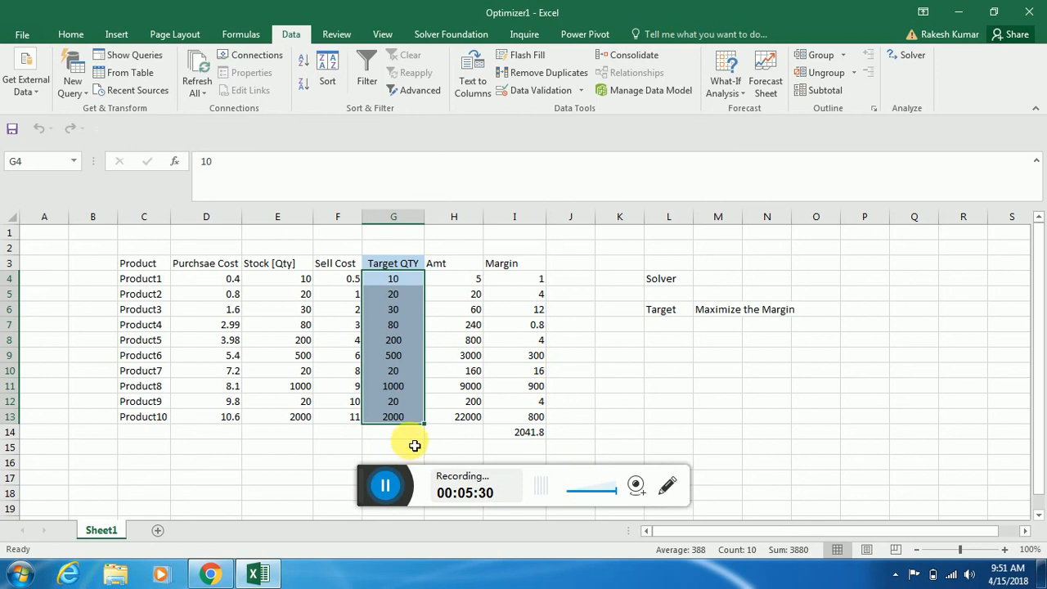
Compare the Stock quantities in E4:E13 with the solved Target QTY values in G4:G13 and check the total margin in I14
click(525, 433)
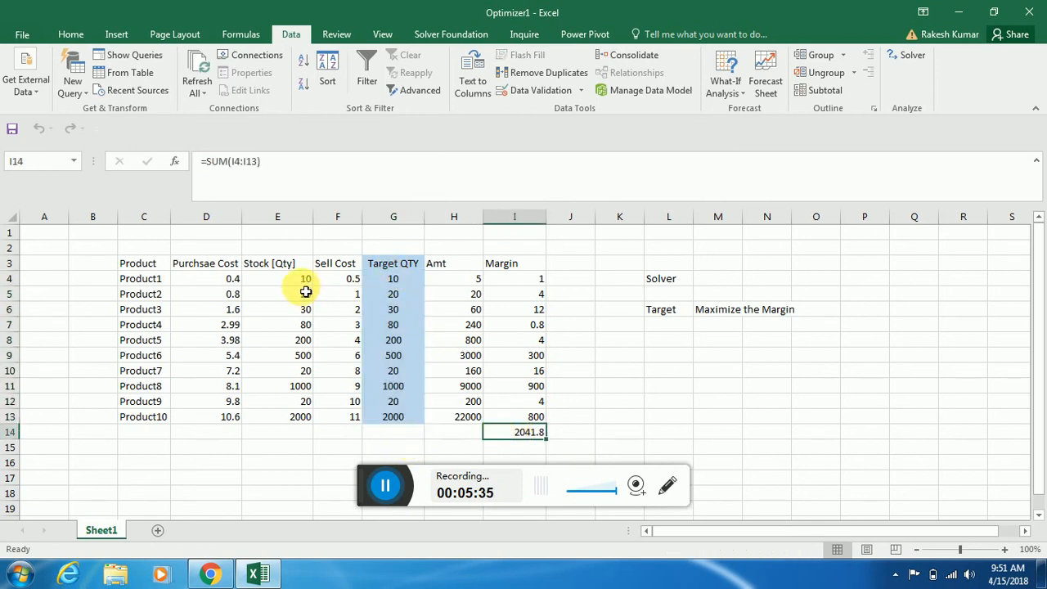
drag(304, 282, 293, 417)
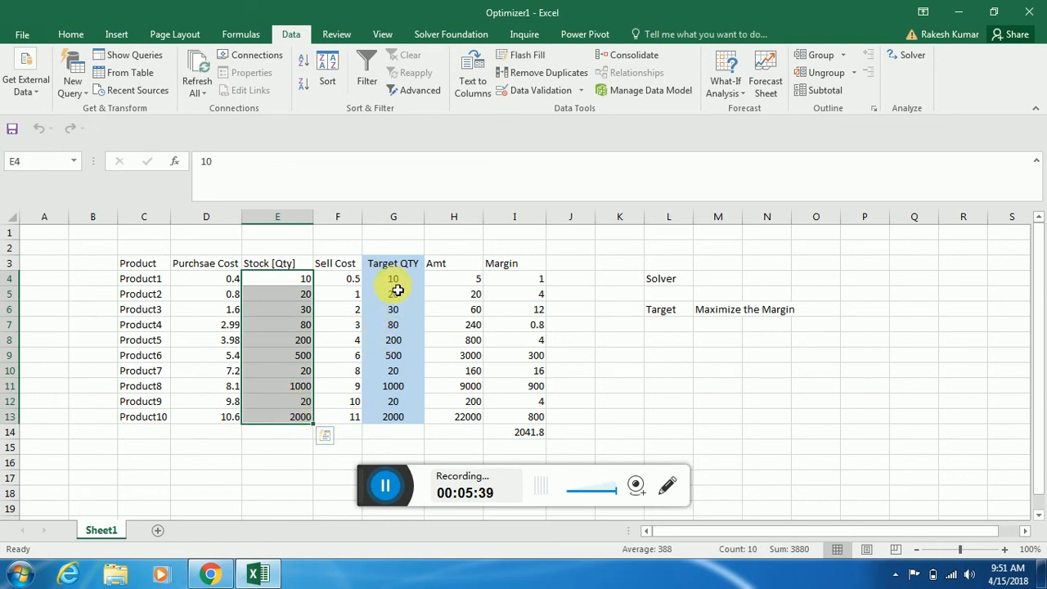
click(524, 433)
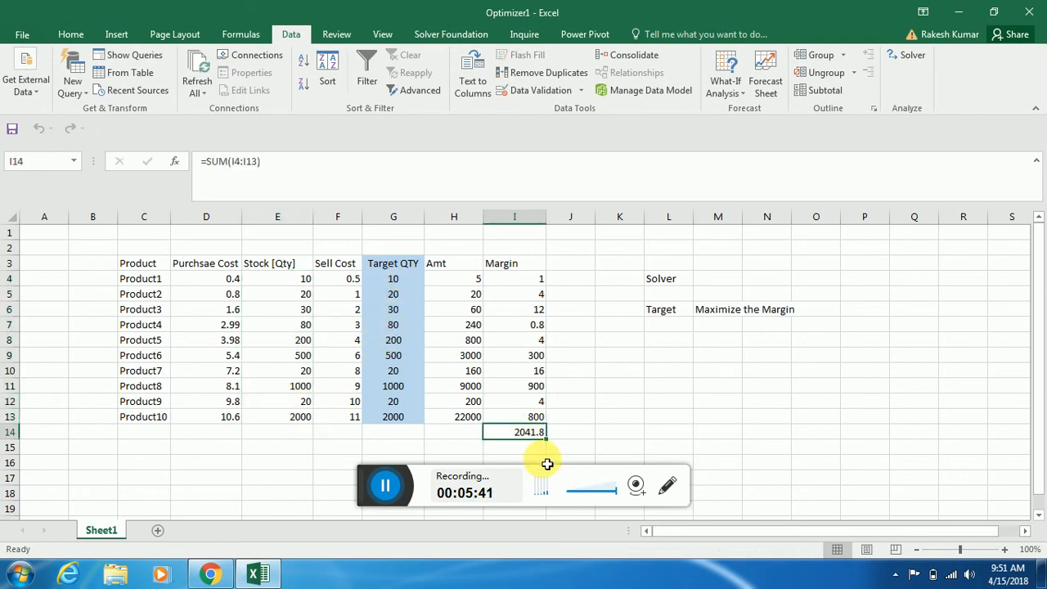
drag(300, 279, 301, 419)
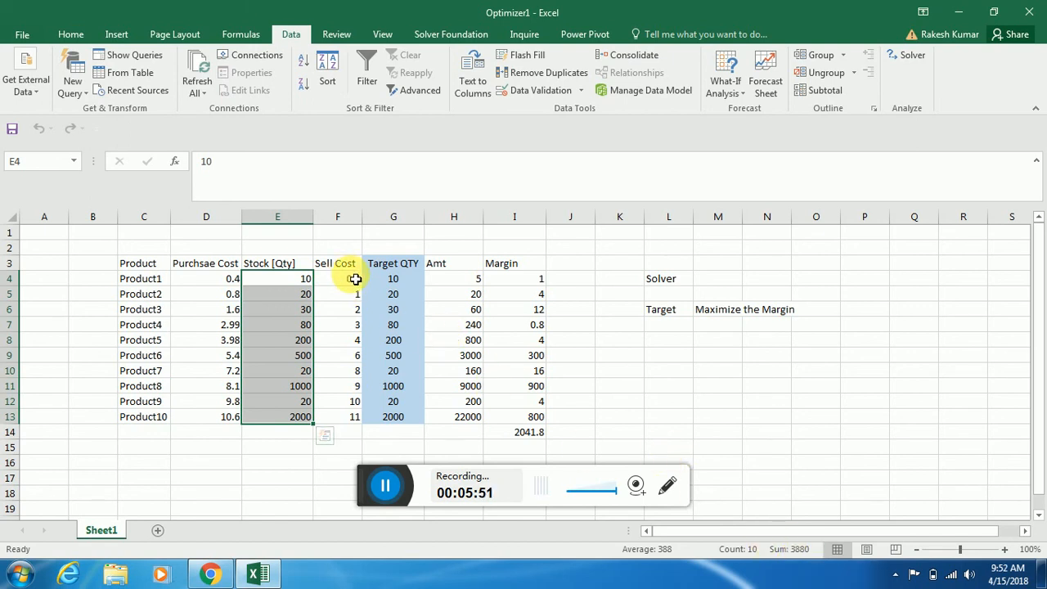
drag(390, 279, 397, 427)
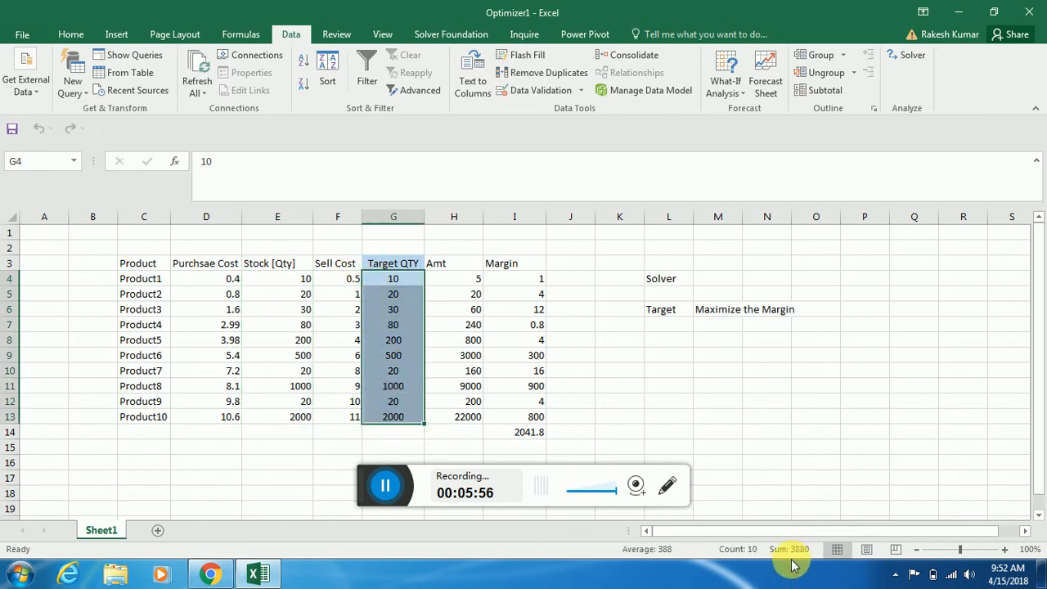
click(525, 431)
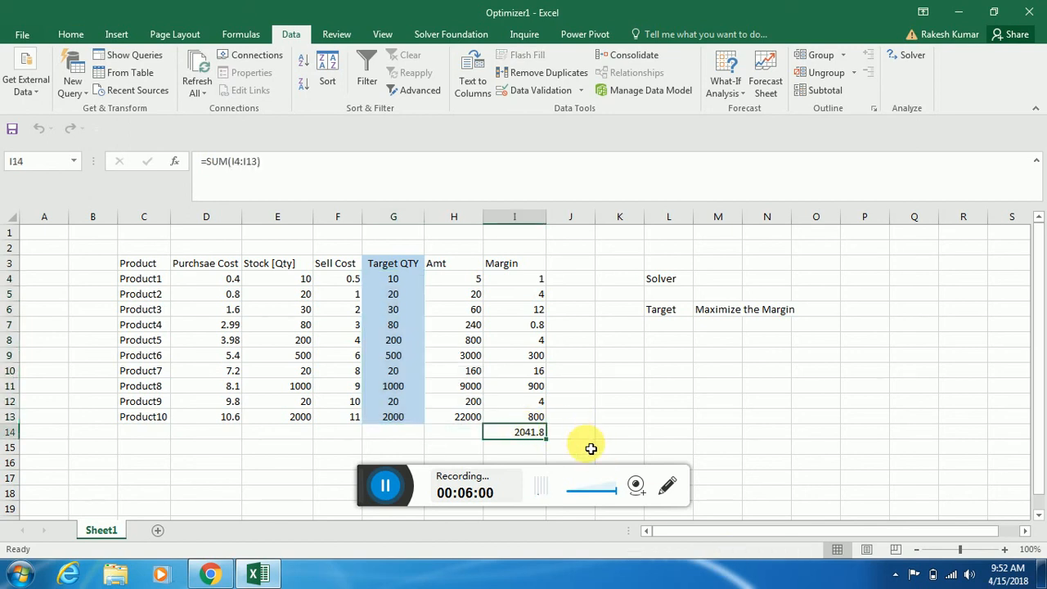
Change the Solver objective for $I$14 to Min, solve the constrained model and keep the Solver solution
click(908, 59)
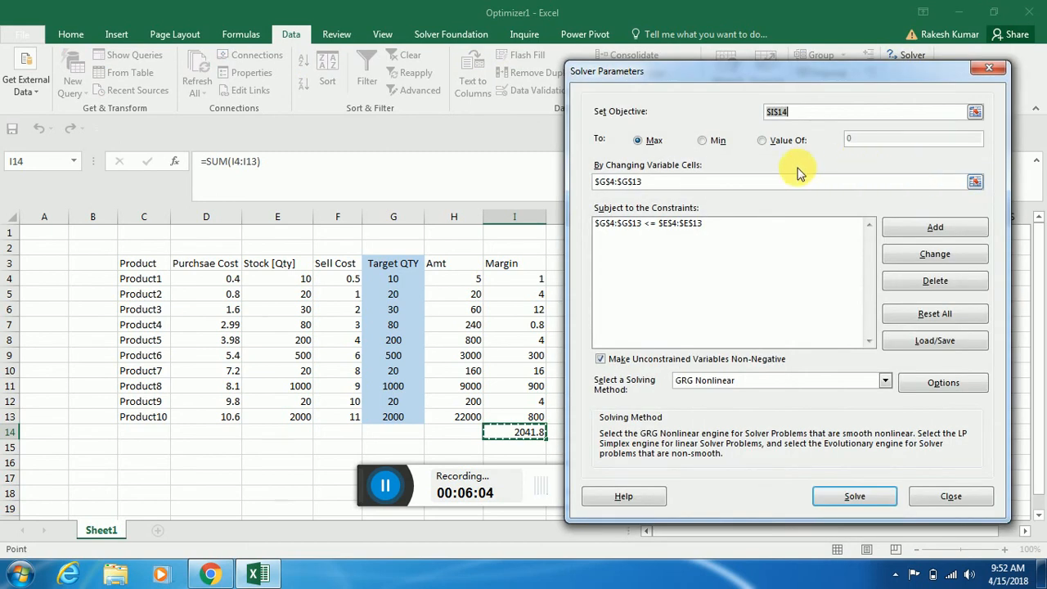
click(702, 141)
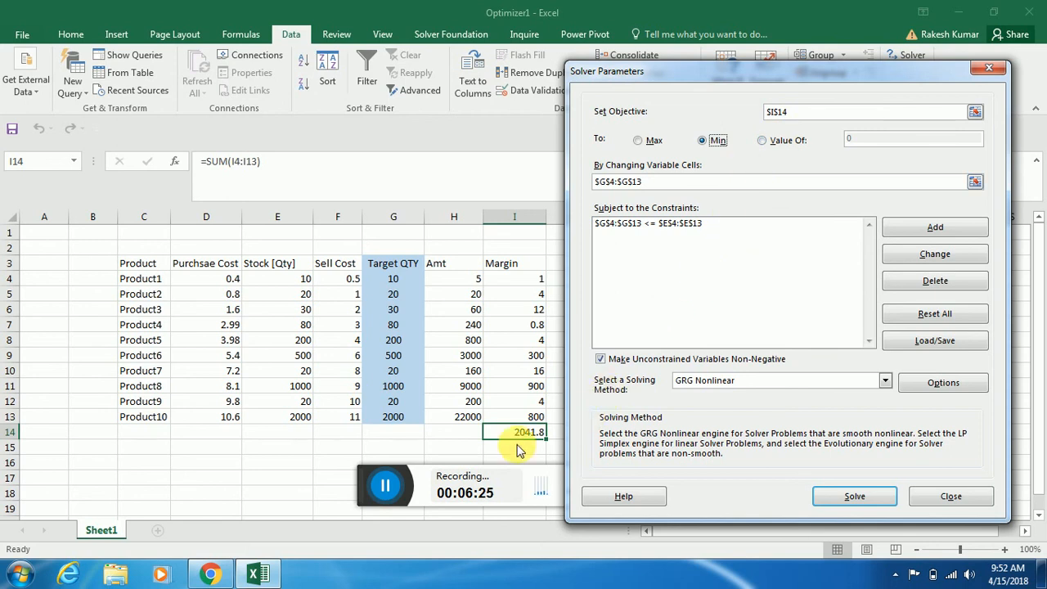
click(853, 497)
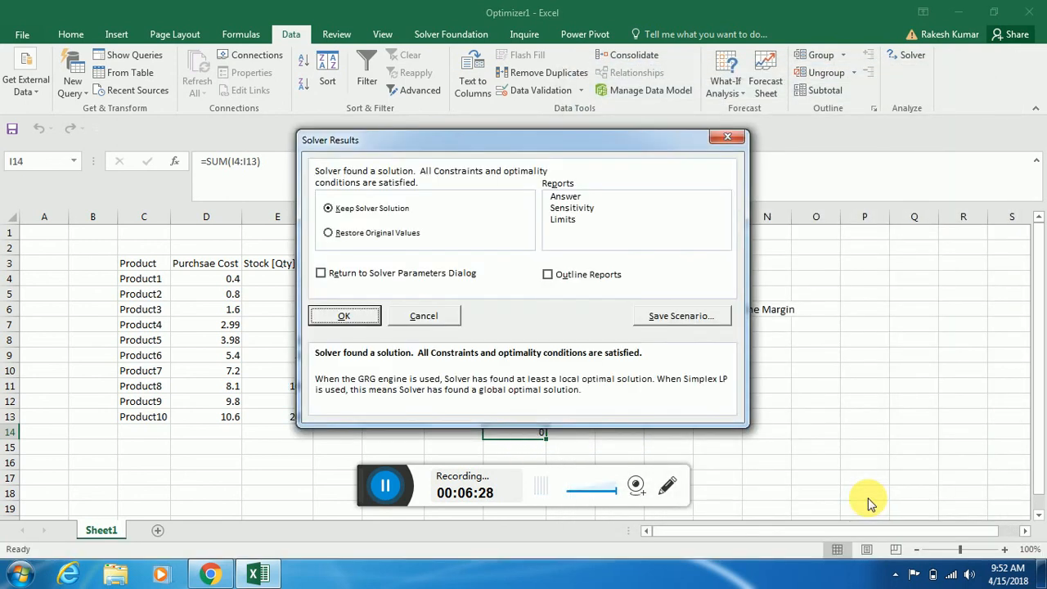
click(342, 318)
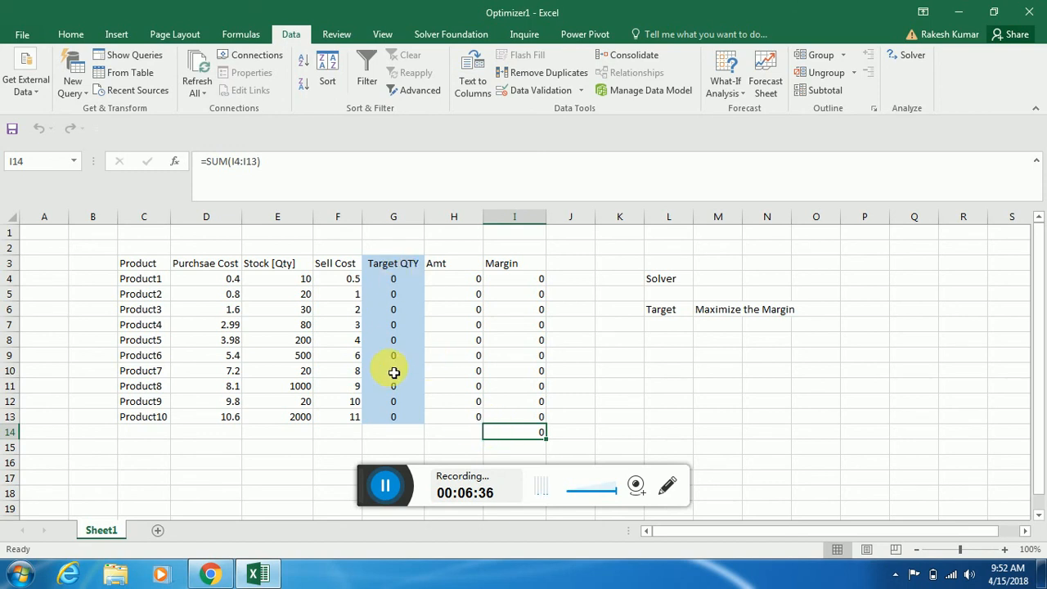
Set the Solver objective $I$14 to a Value Of 1500, solve the constrained model and keep the Solver solution
click(910, 56)
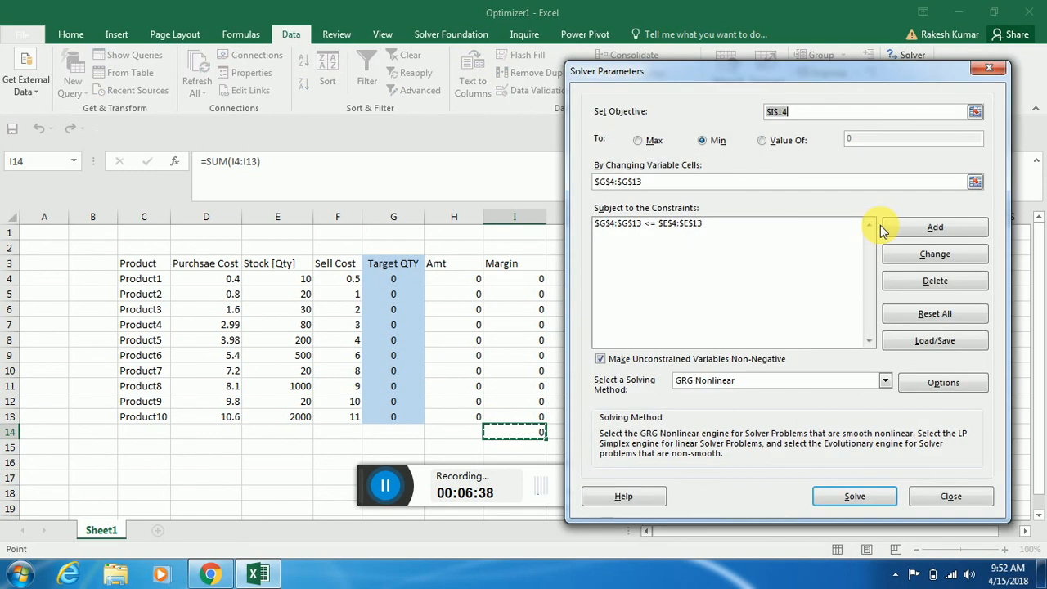
click(762, 139)
click(855, 140)
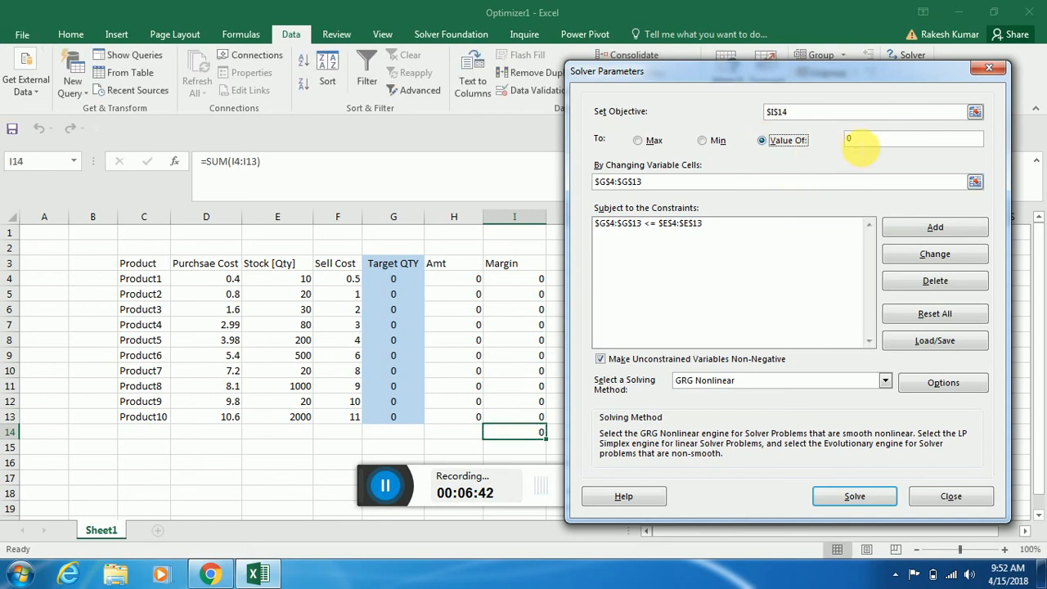
drag(879, 139, 822, 139)
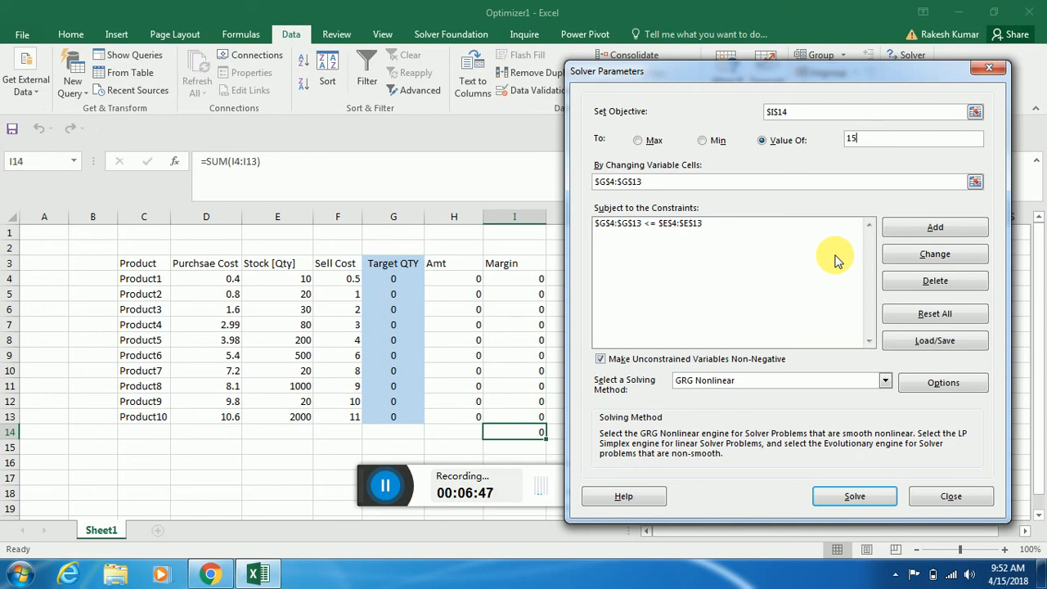
click(856, 494)
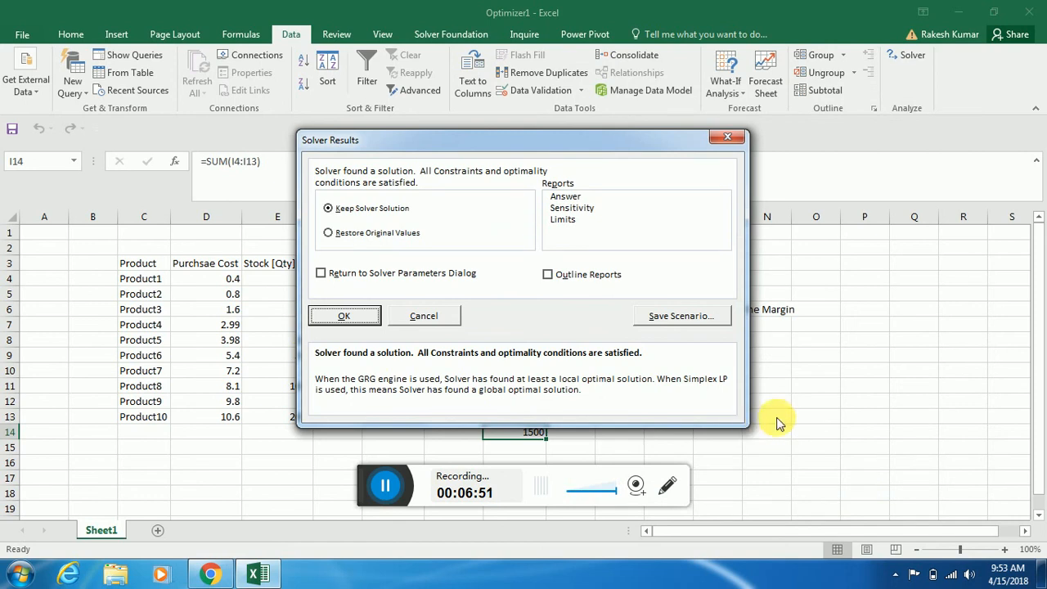
click(343, 316)
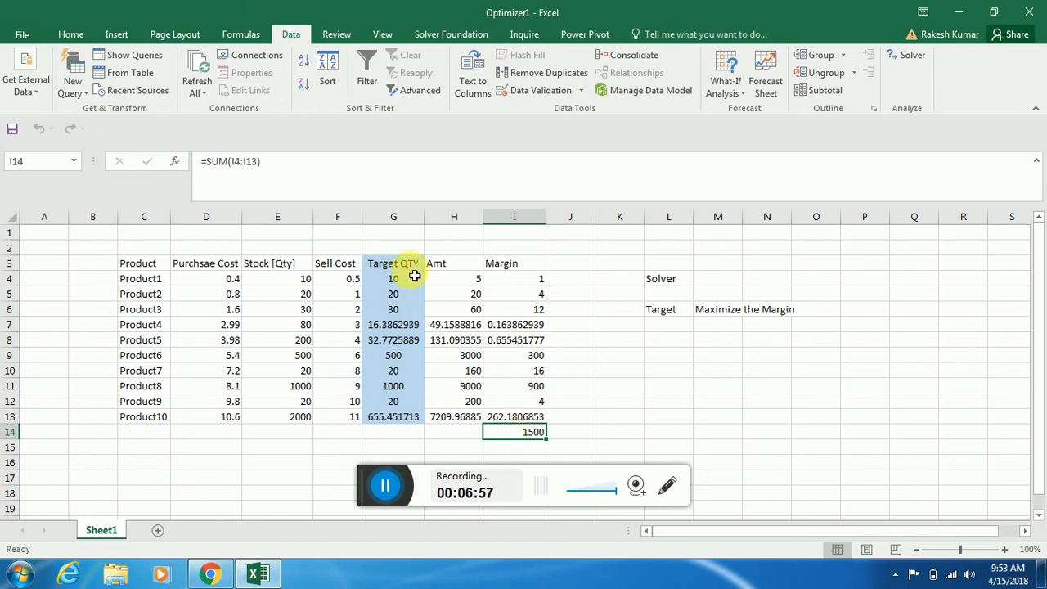
drag(401, 263, 409, 416)
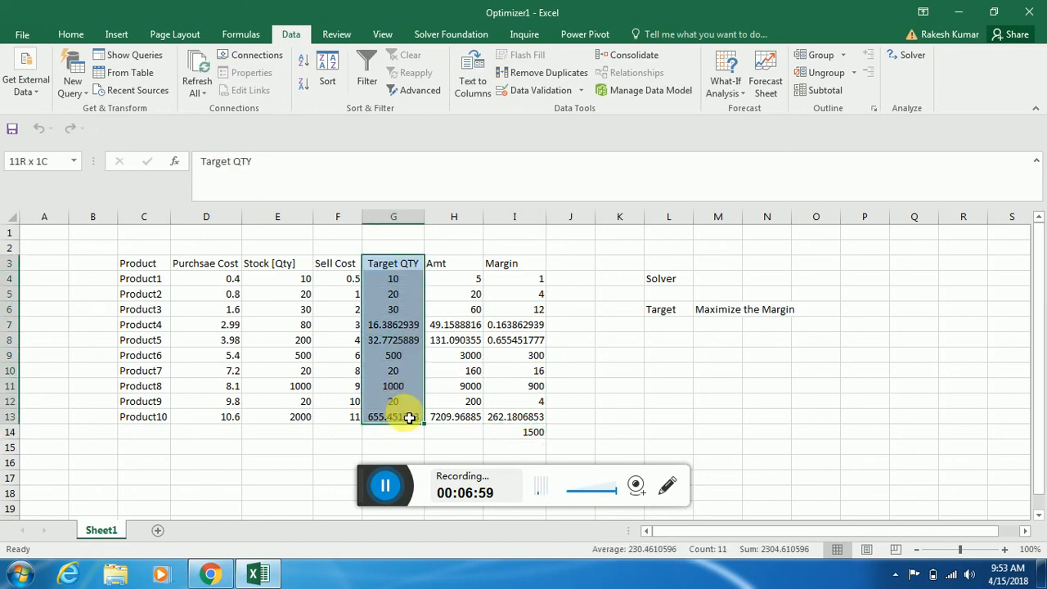
click(71, 34)
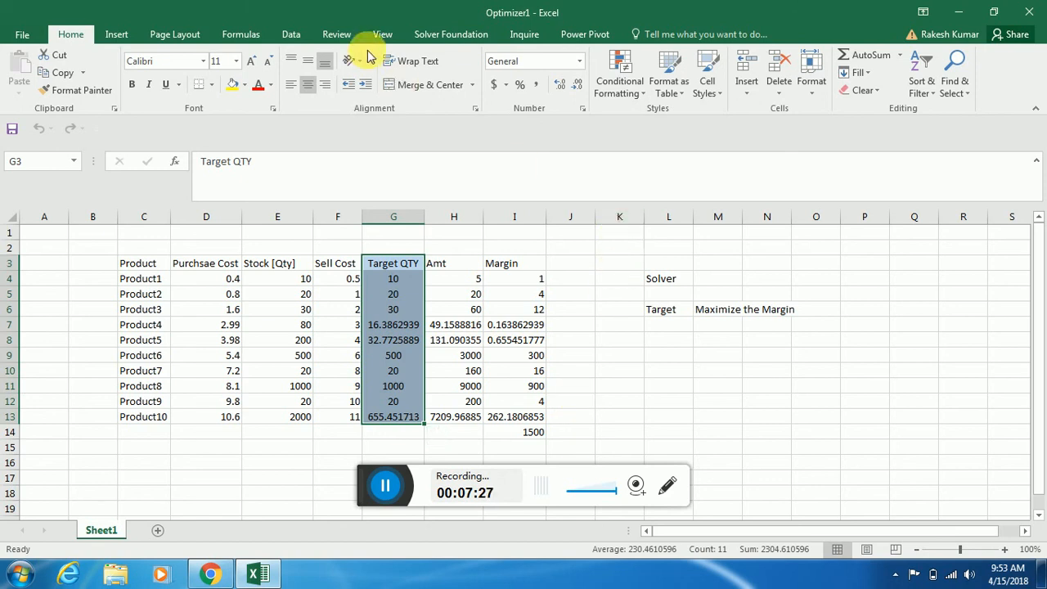
click(321, 32)
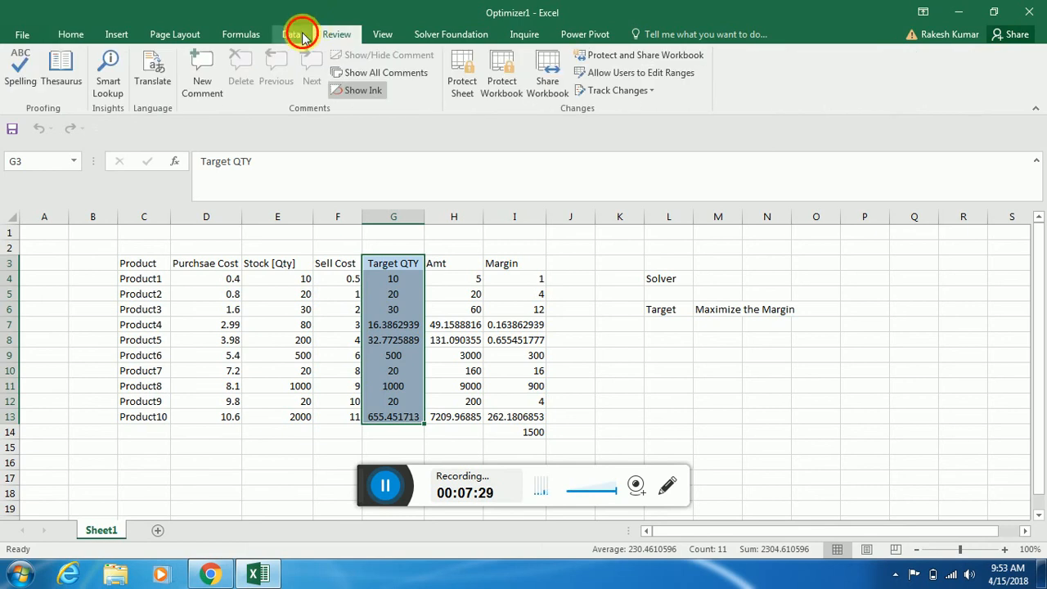
click(300, 34)
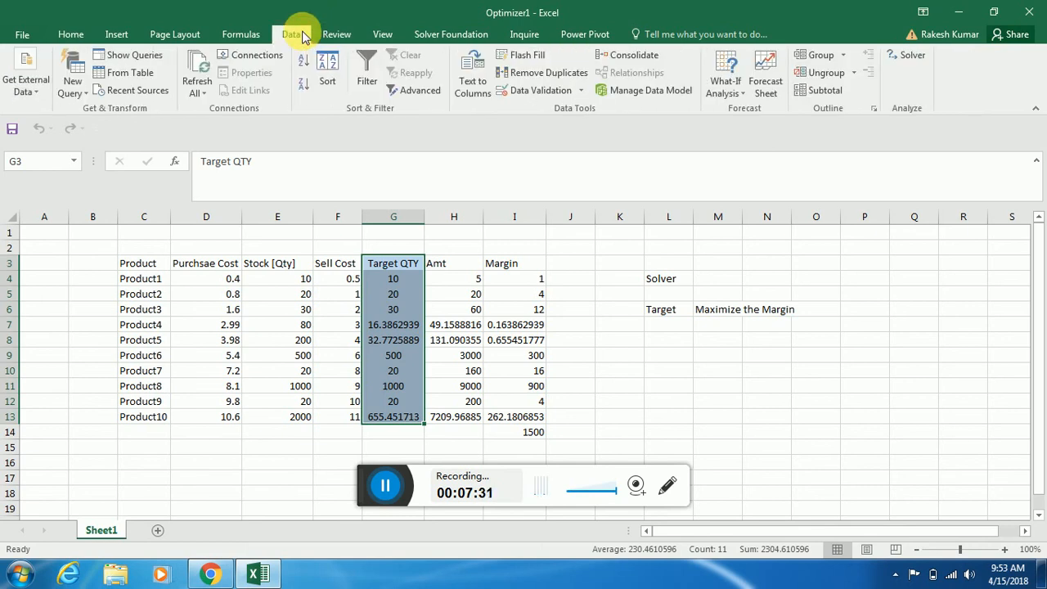